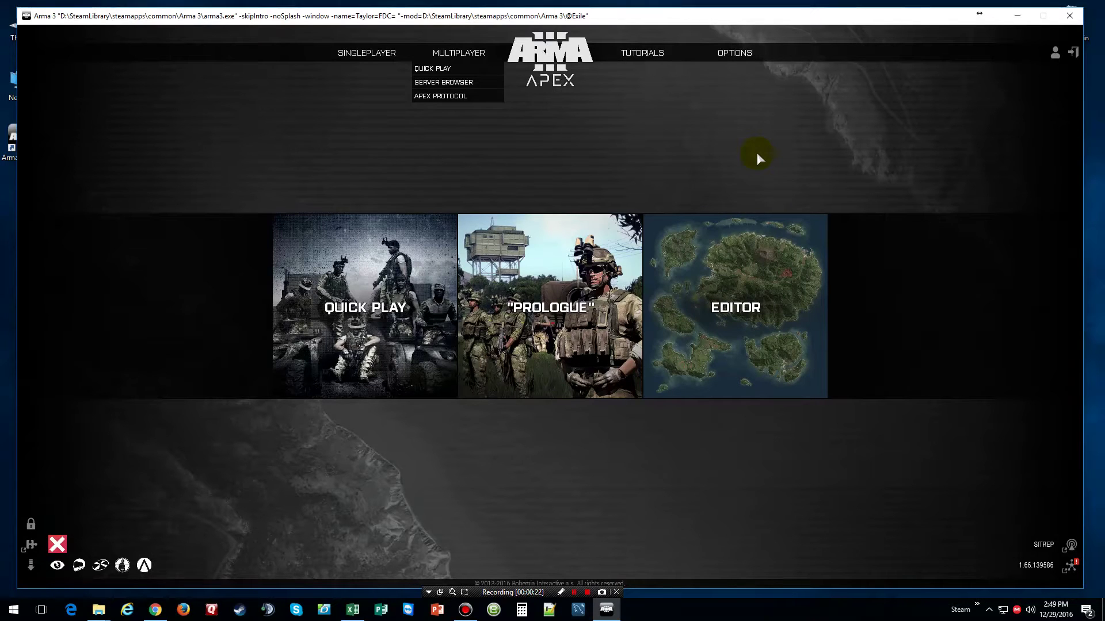
Launch the Eden Editor on Tanoa and browse the saved scenarios' mission folders.
click(624, 446)
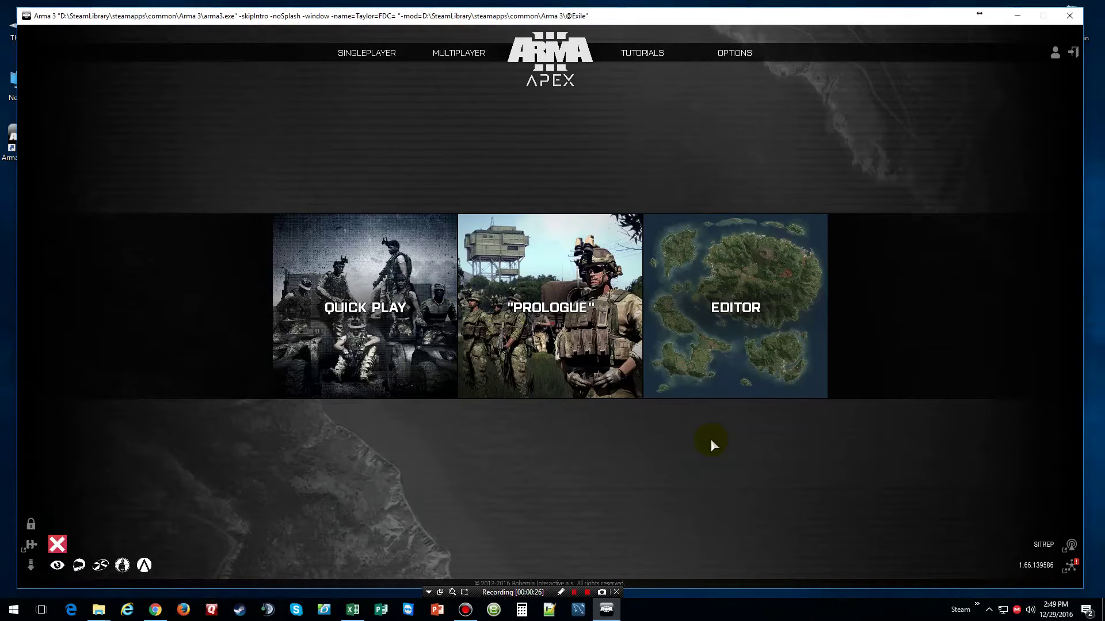
mouse_move(735, 307)
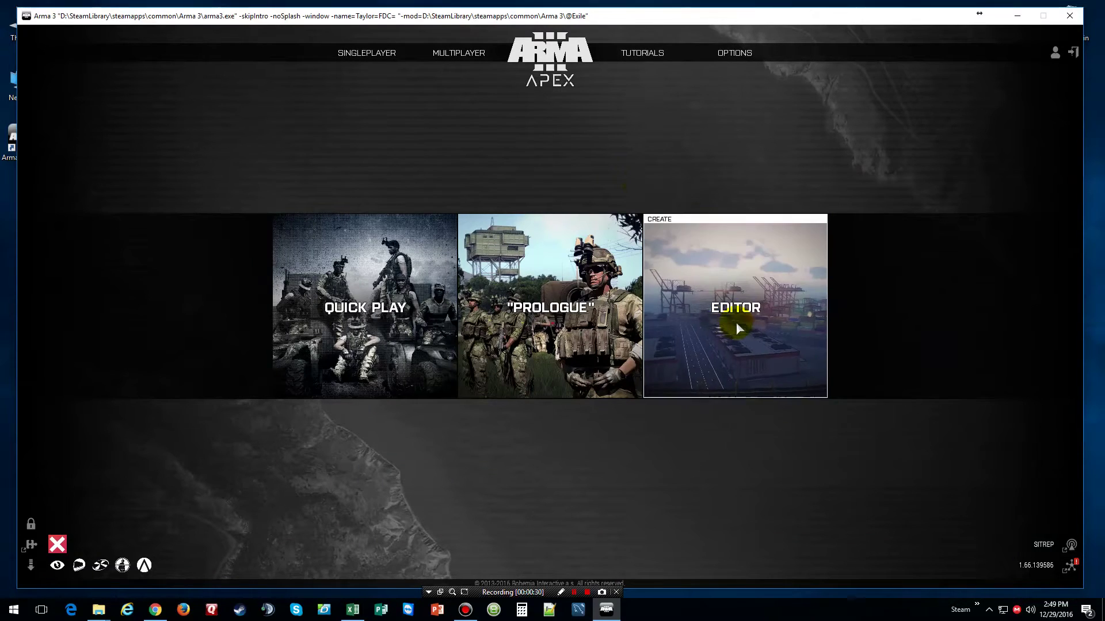
click(739, 326)
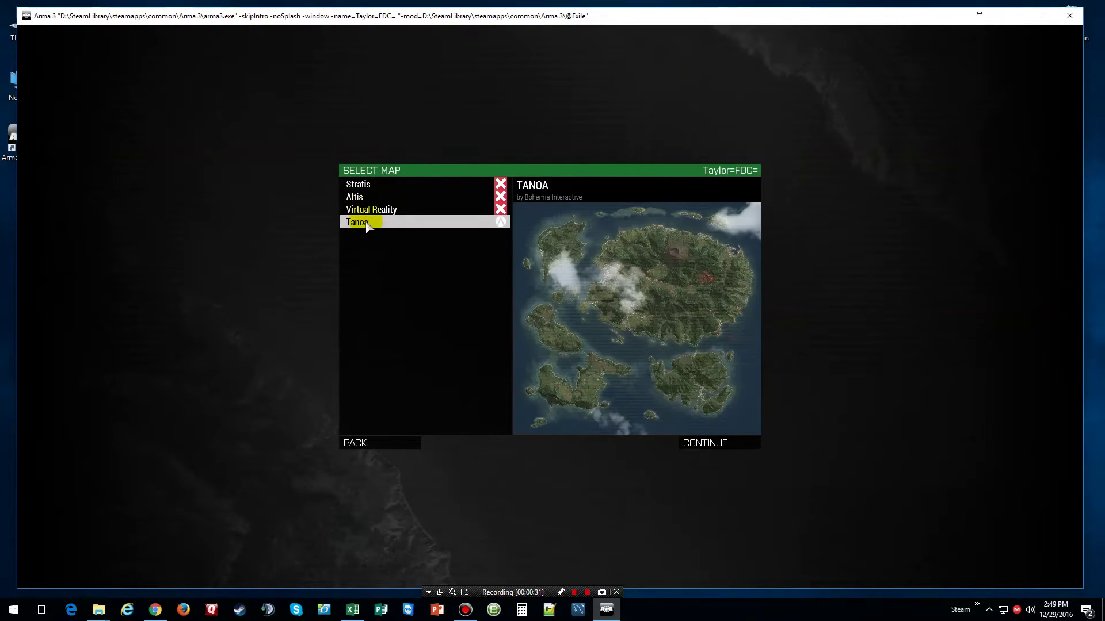
click(704, 443)
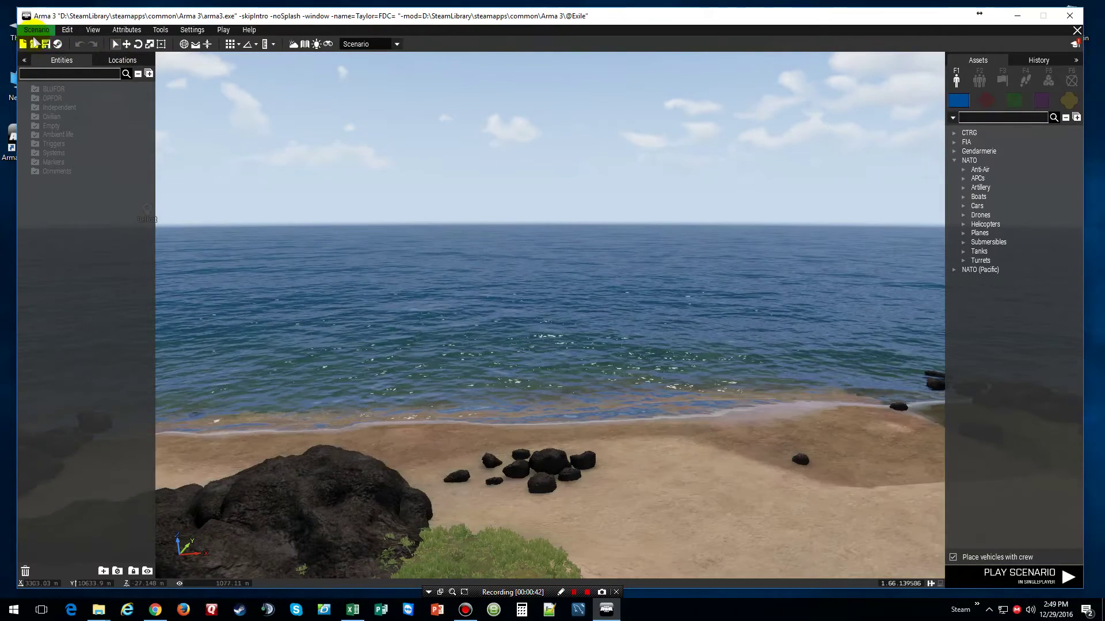
click(34, 45)
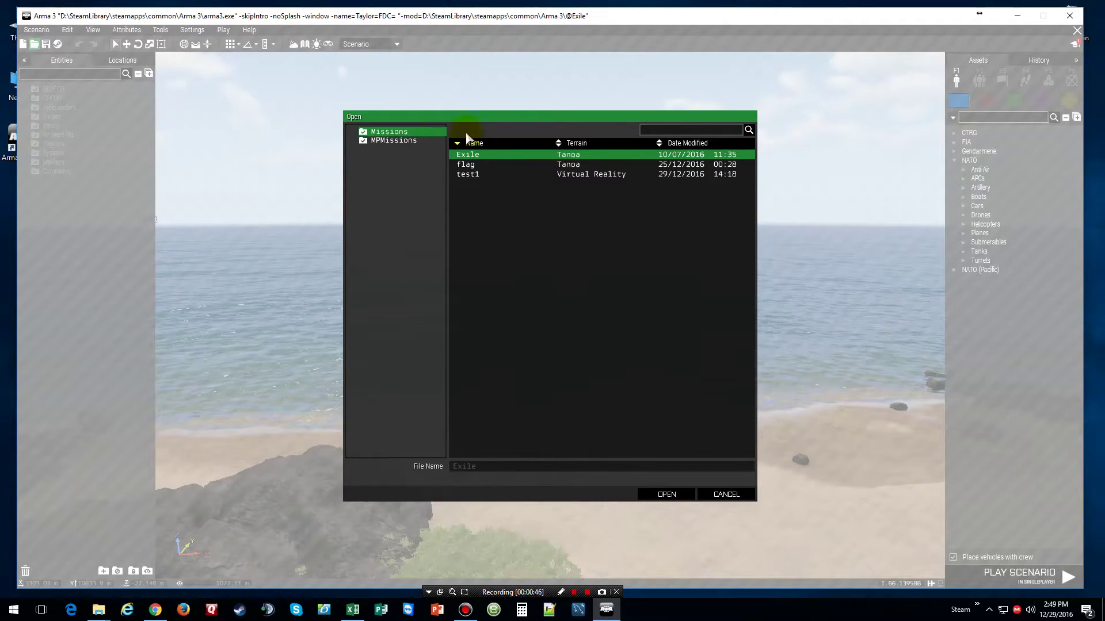
click(386, 140)
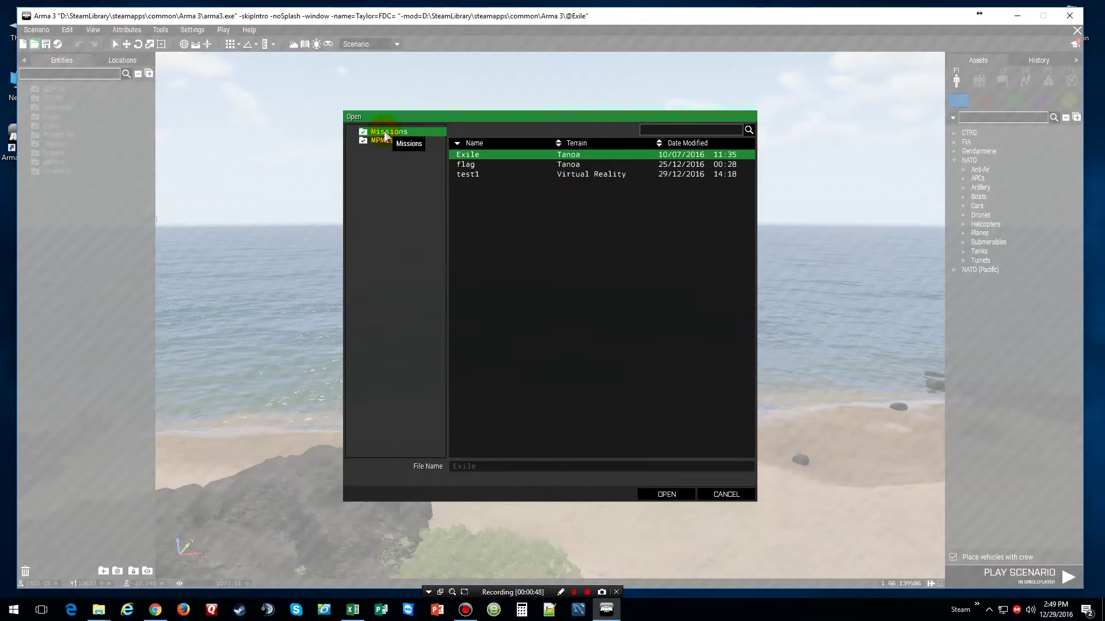
Copy mission.sqm from the server's Exile.Tanoa mission folder.
click(1012, 13)
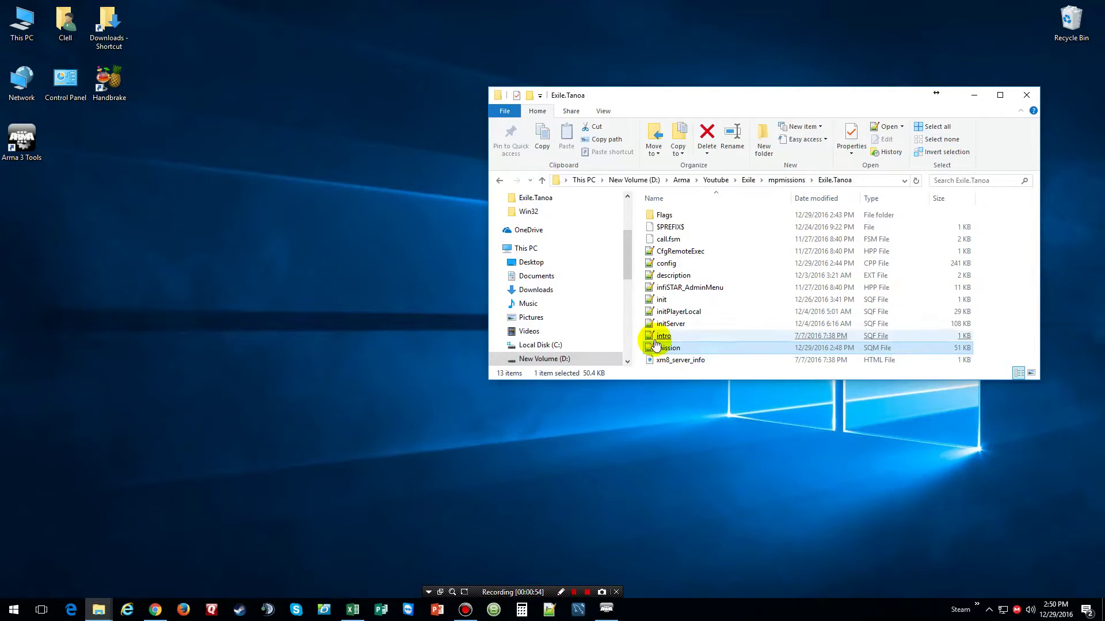
right_click(665, 348)
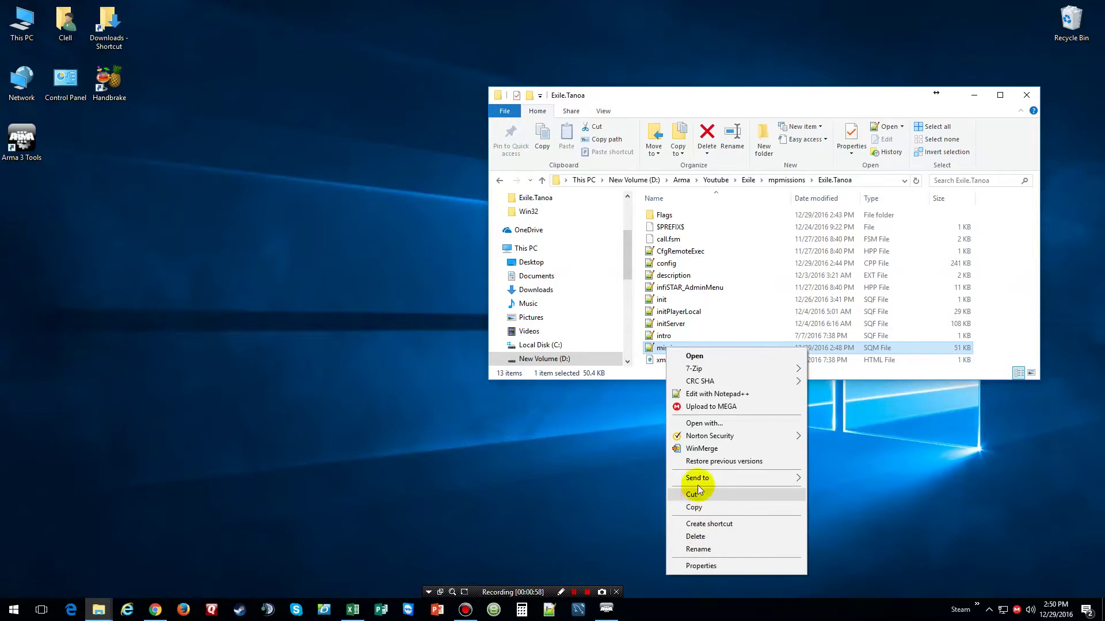
click(699, 509)
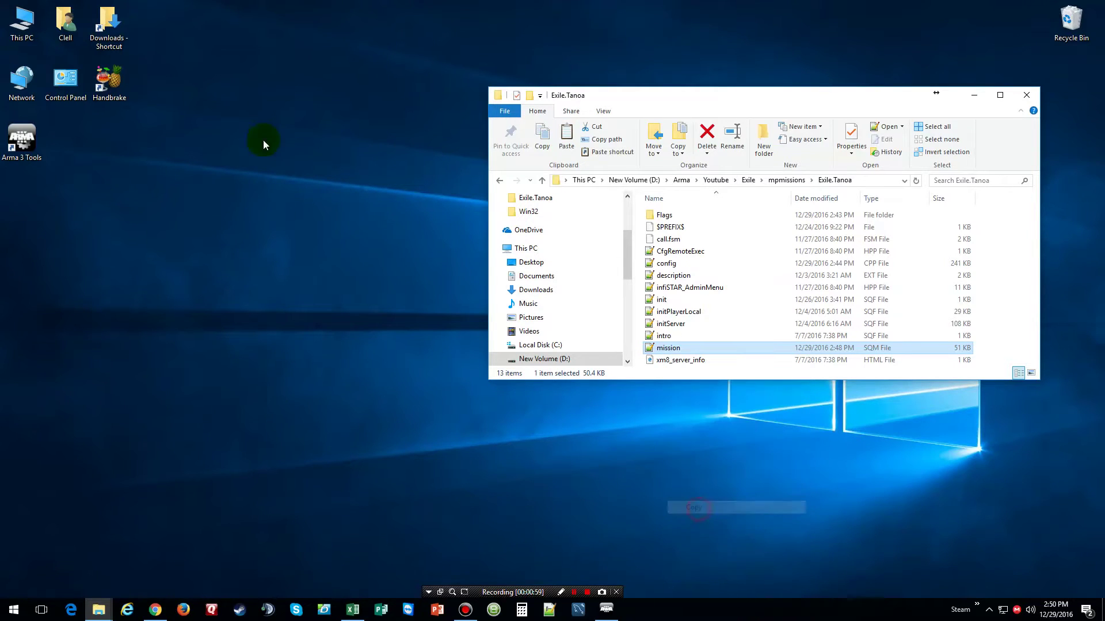
In Documents\Arma 3 - Other Profiles\<profile>\missions\Exile.Tanoa, delete all eight old files and paste mission.sqm.
double_click(65, 26)
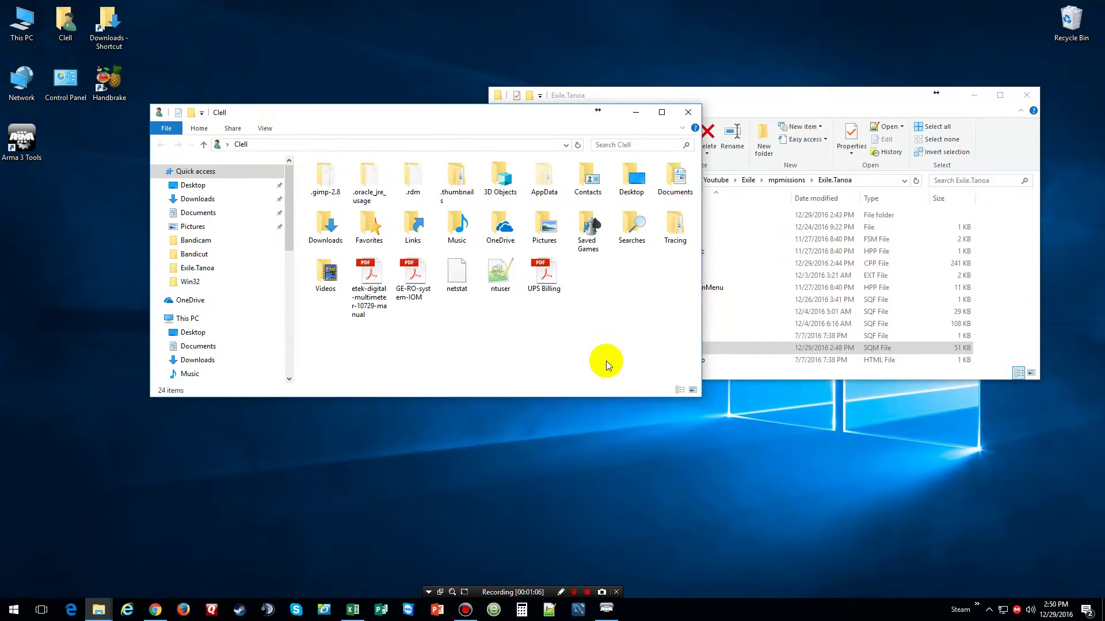
double_click(674, 179)
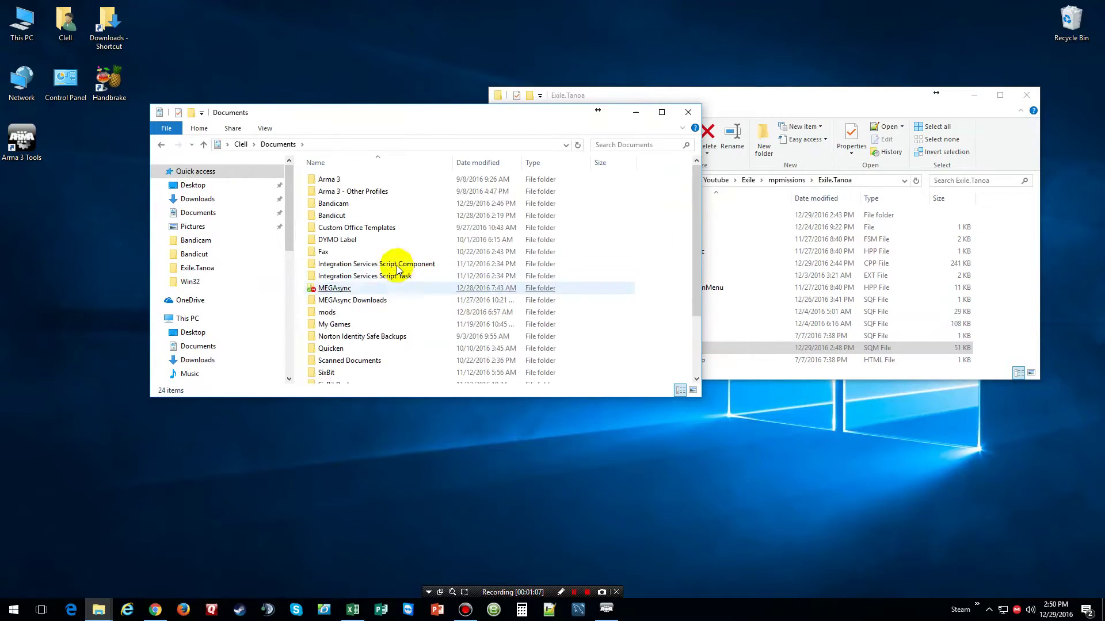
double_click(337, 191)
double_click(337, 178)
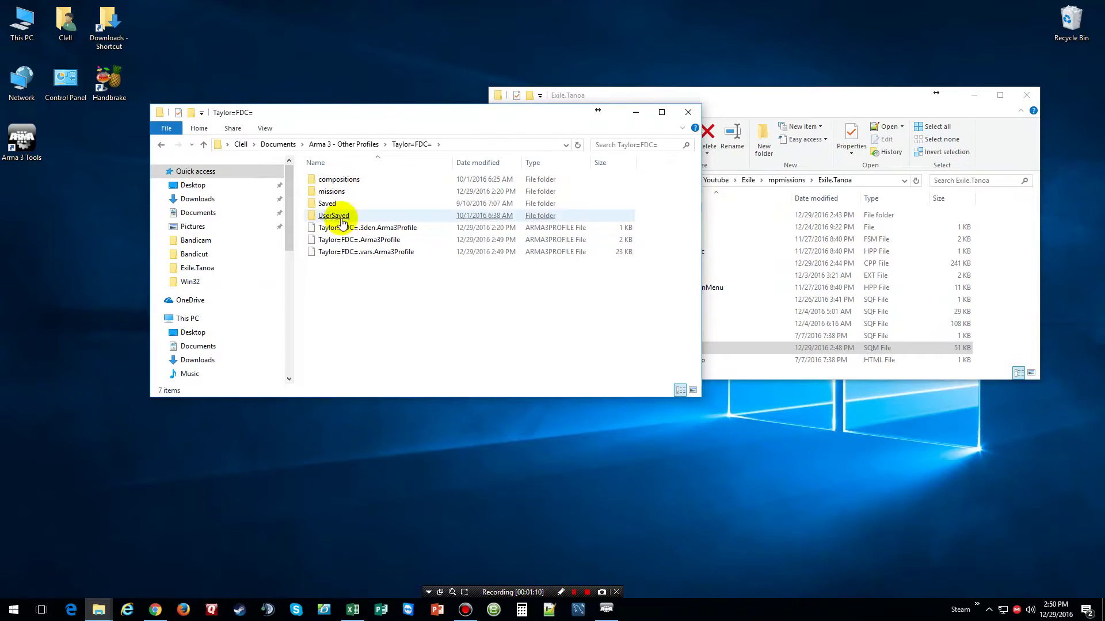
double_click(335, 191)
double_click(335, 192)
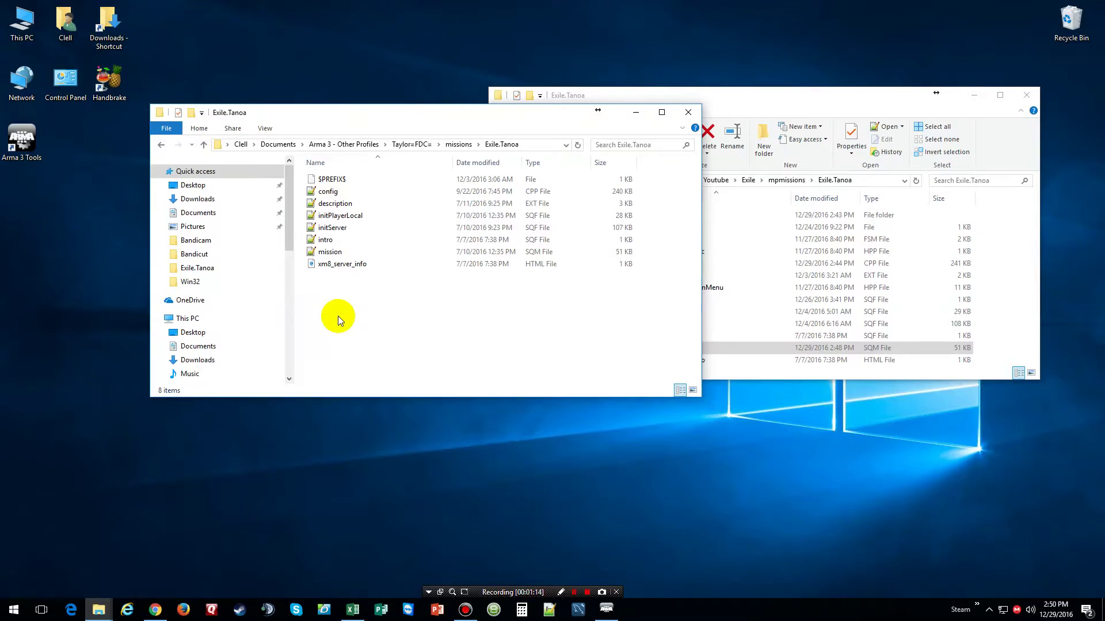
drag(338, 316, 316, 177)
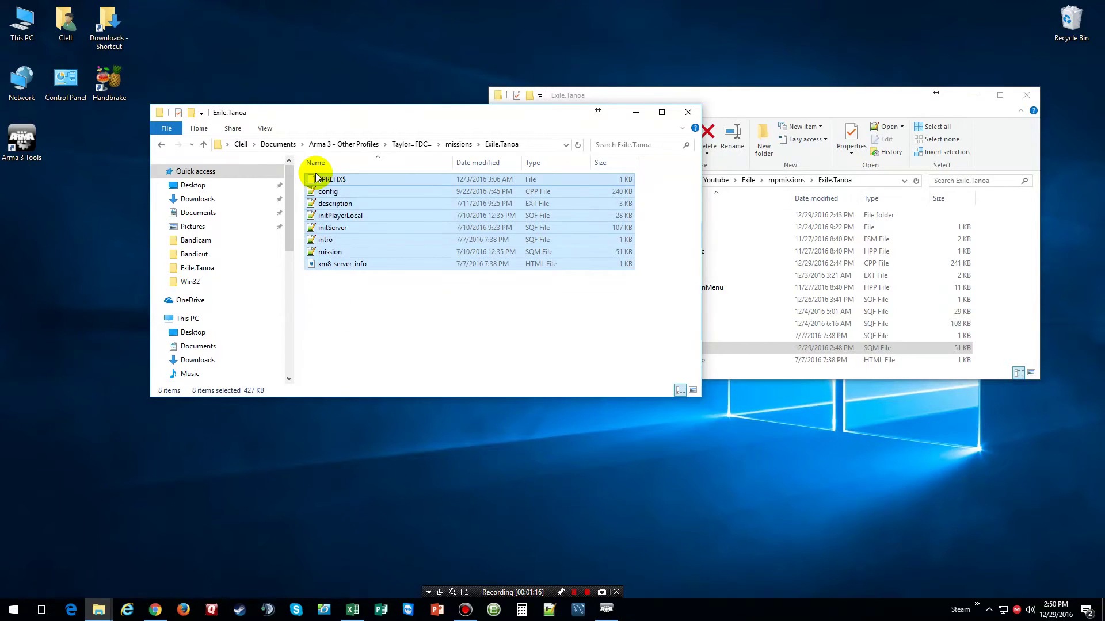
key(Delete)
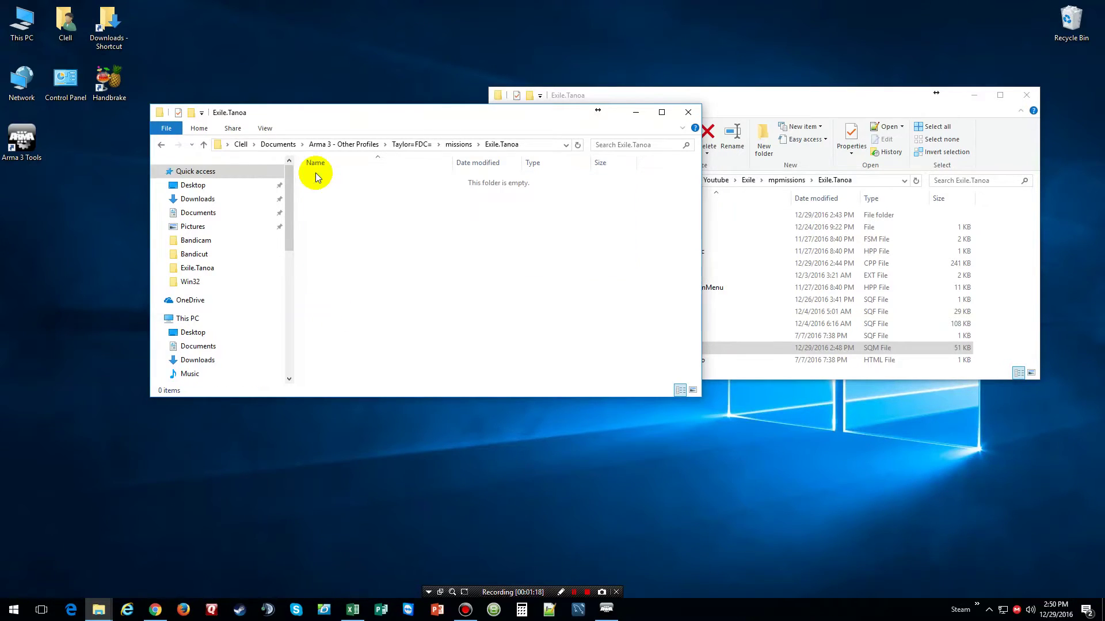
key(ctrl+v)
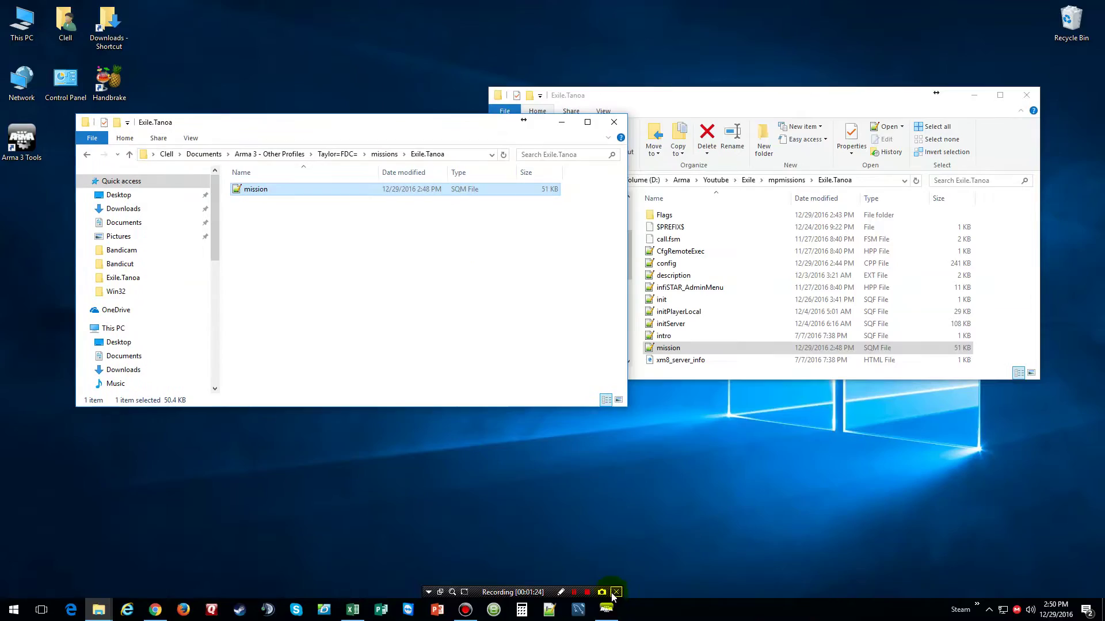
Return to Arma 3, refresh the scenario list and load the updated Exile scenario.
click(606, 610)
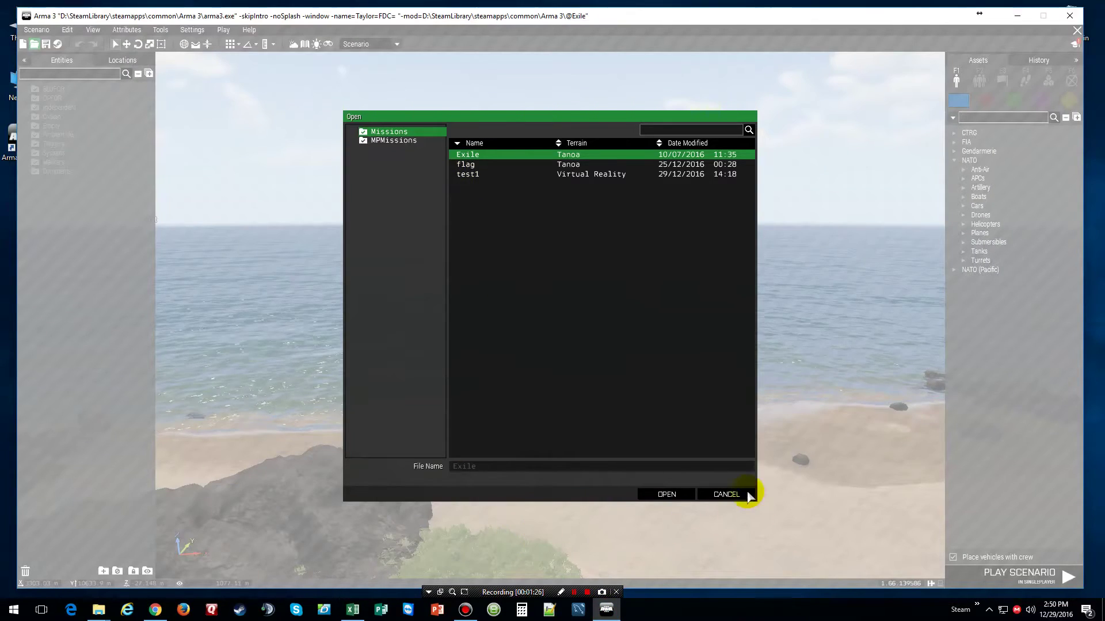
click(740, 495)
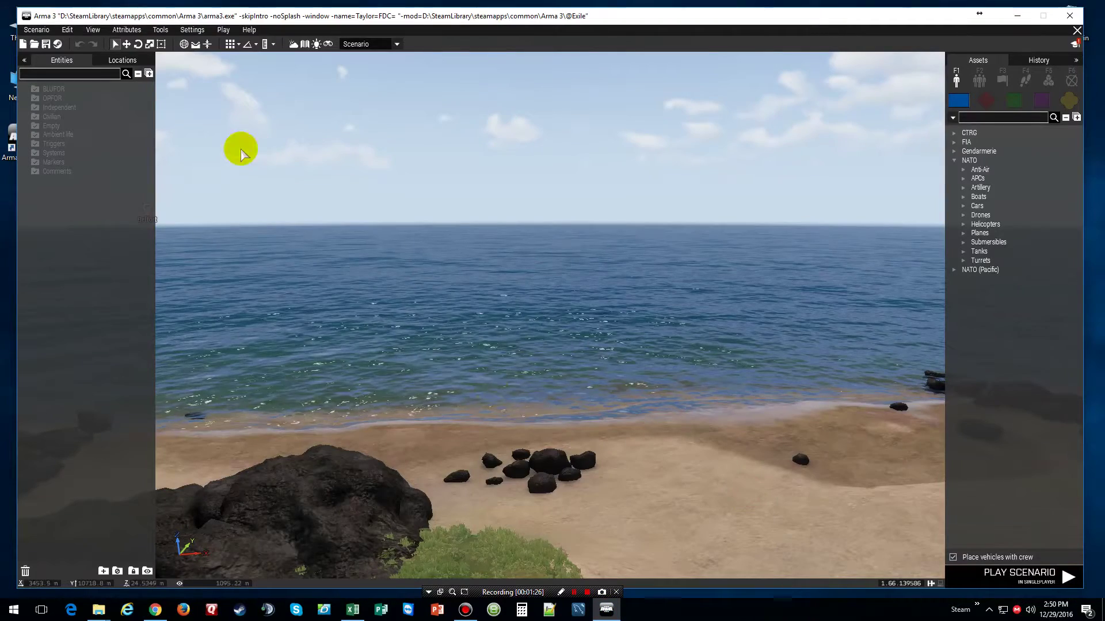
click(35, 43)
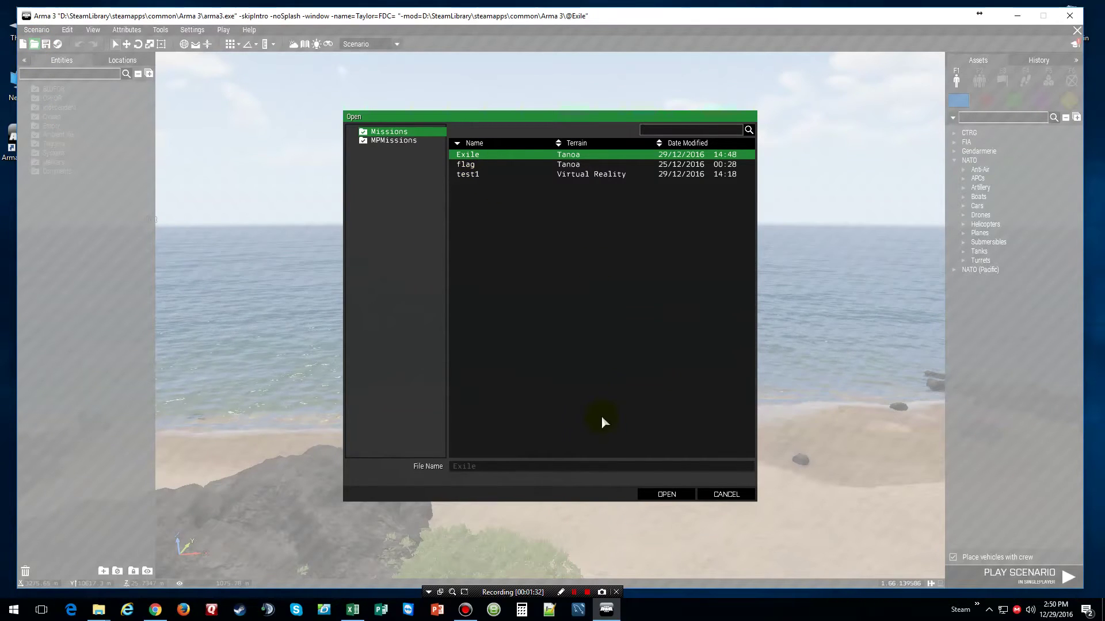
click(678, 499)
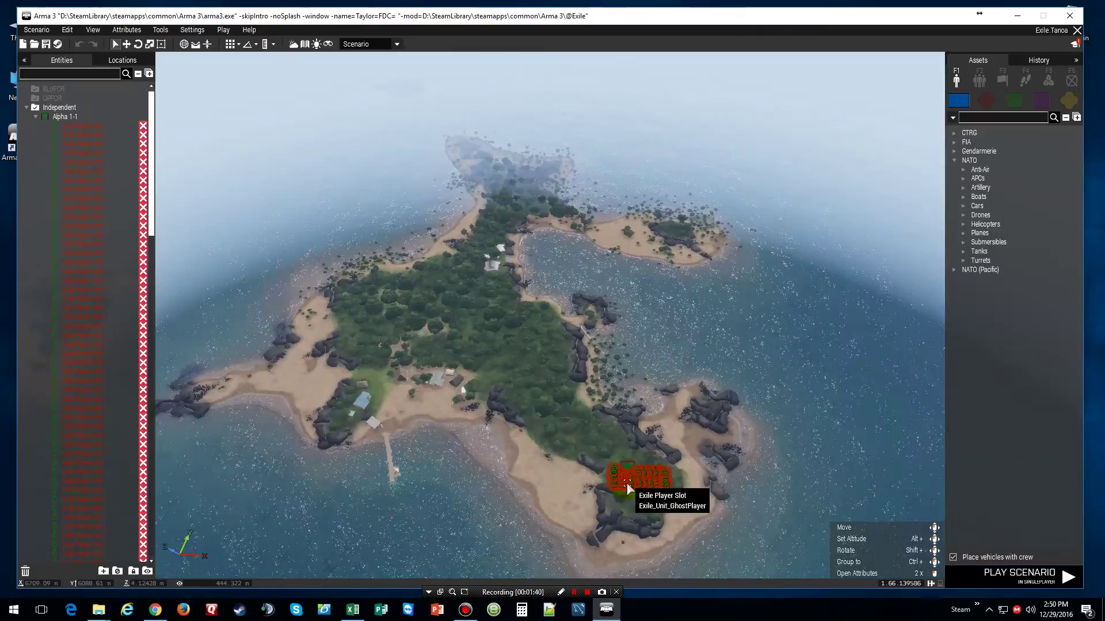
scroll(634, 499, up, 5)
scroll(628, 490, up, 3)
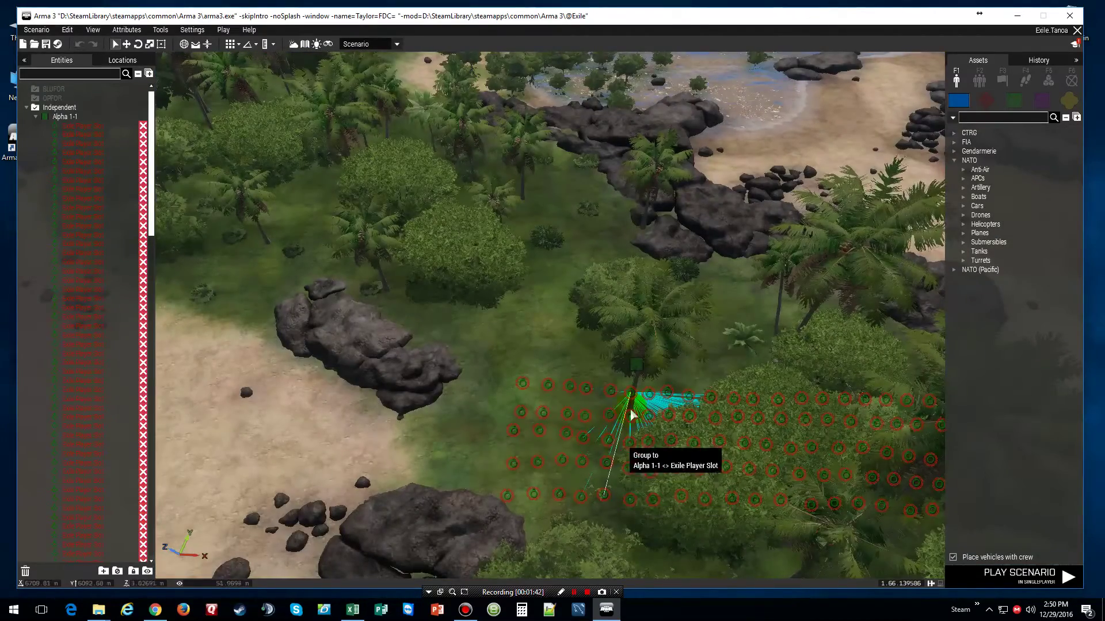
click(705, 361)
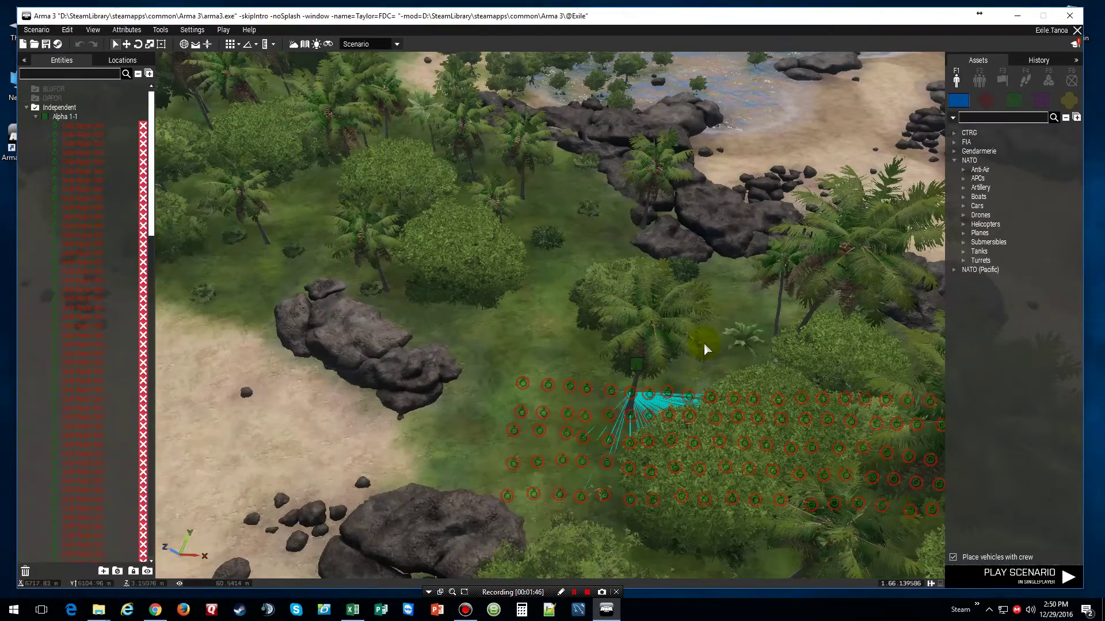
scroll(699, 341, up, 3)
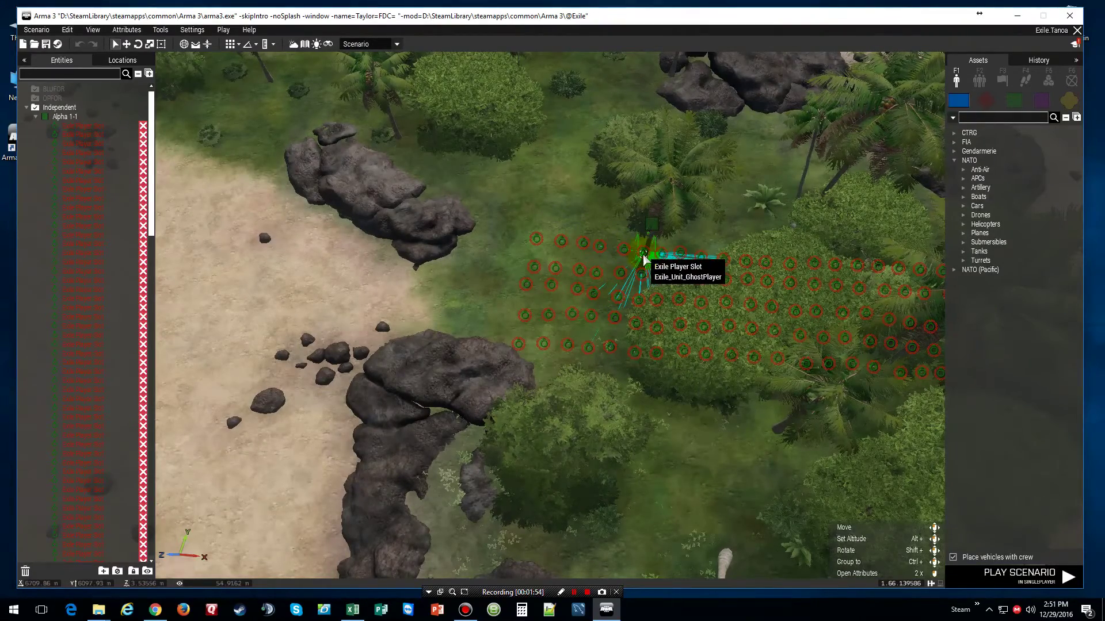
scroll(643, 259, up, 5)
scroll(643, 258, down, 3)
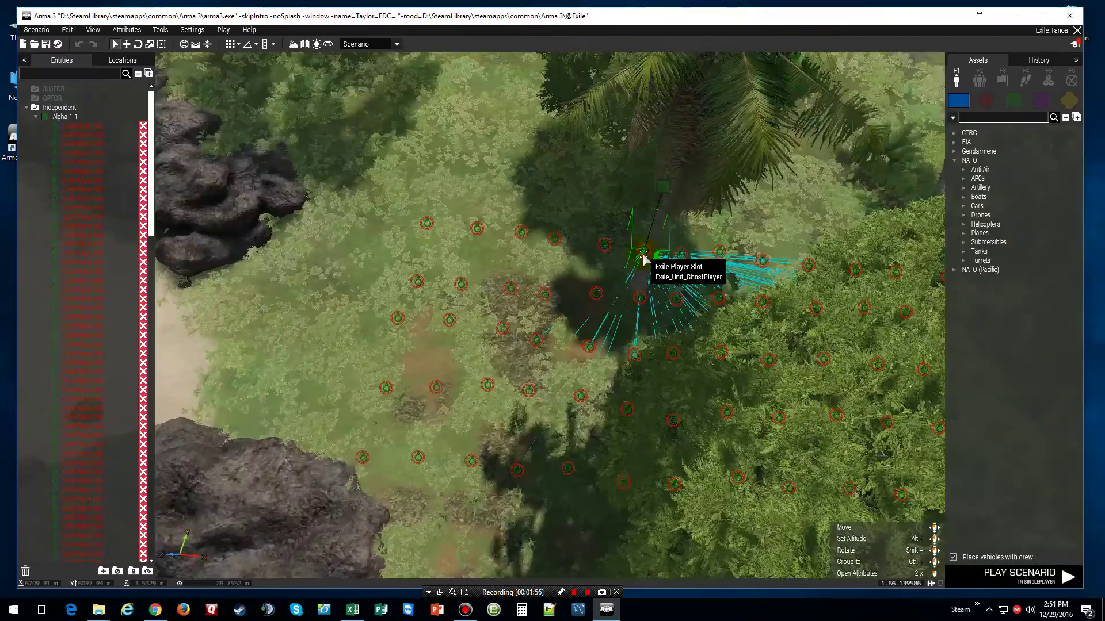
scroll(643, 259, down, 3)
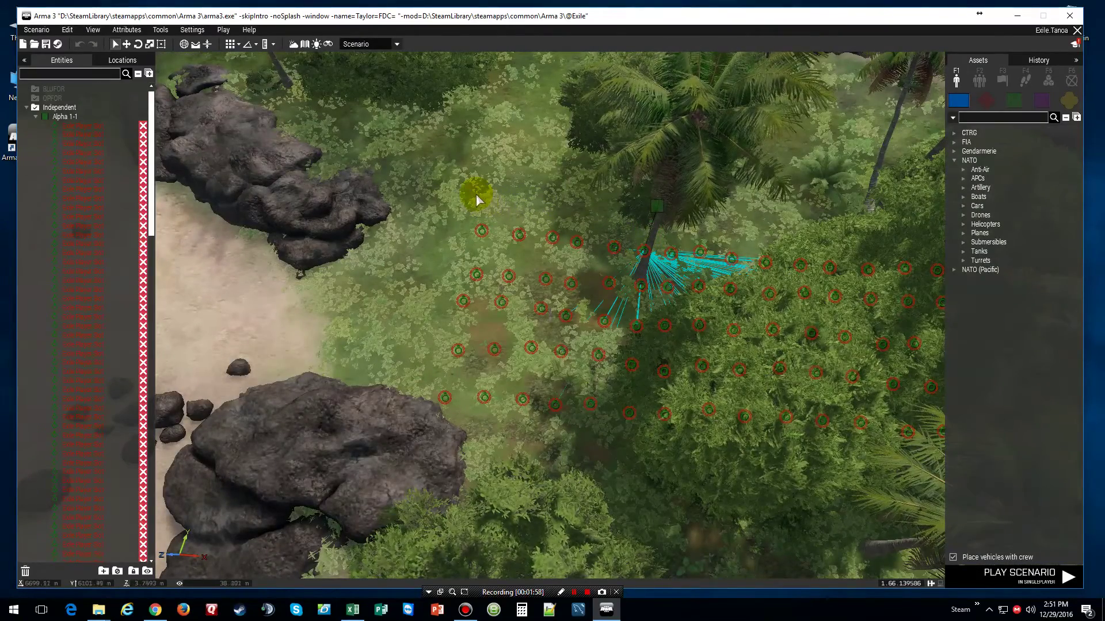
Delete the surplus Exile_Unit_GhostPlayer slots in batches and individually.
mouse_move(476, 193)
mouse_down()
mouse_move(602, 346)
mouse_move(598, 421)
mouse_up()
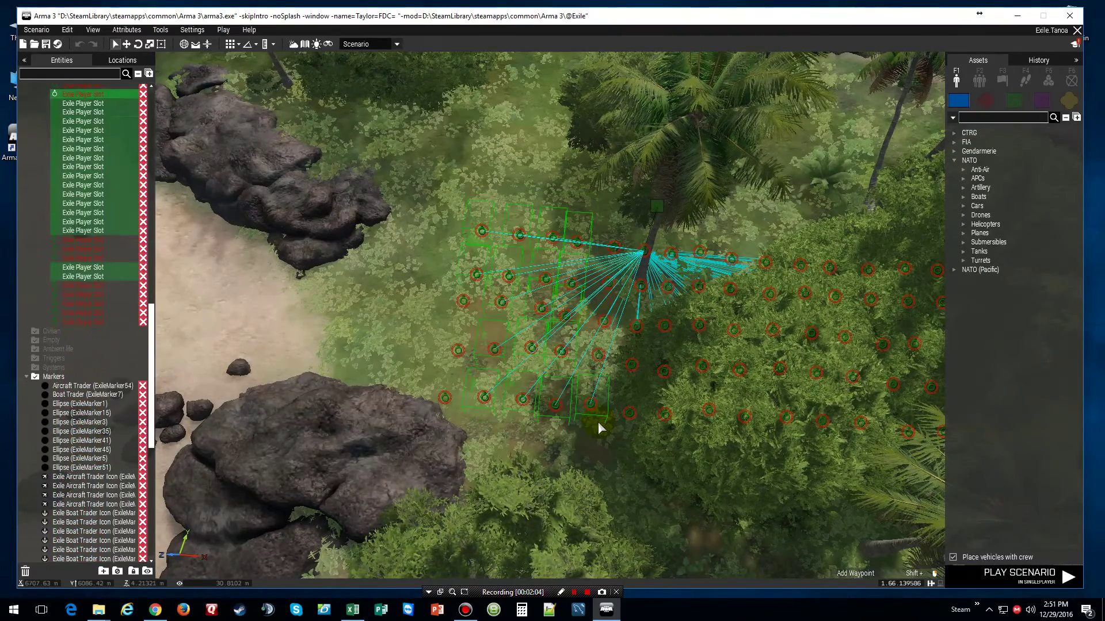
key(Delete)
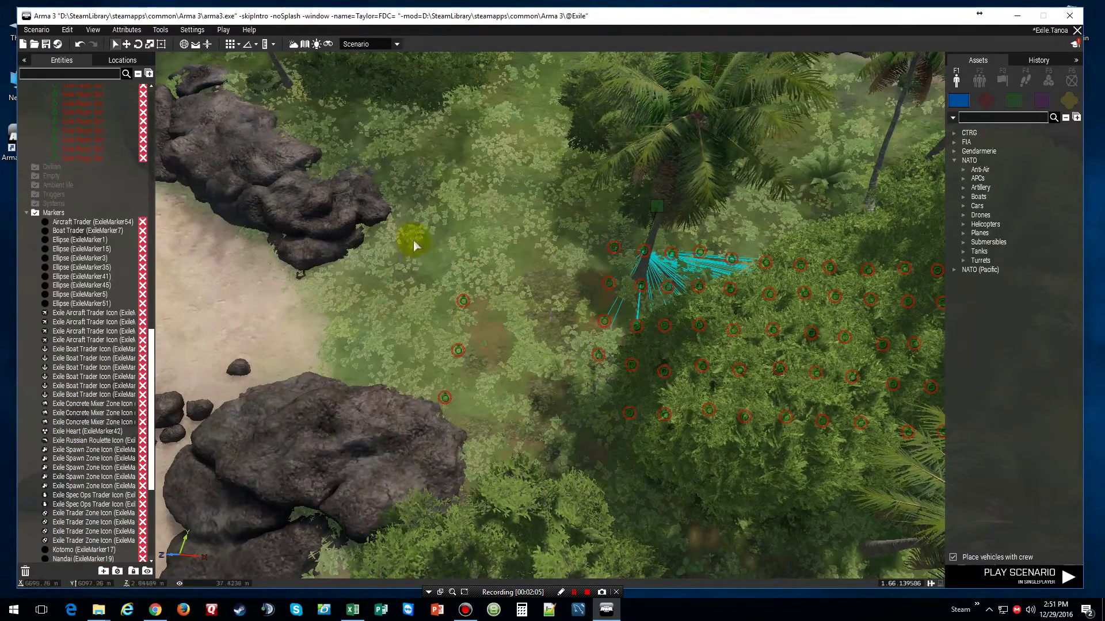
key(Delete)
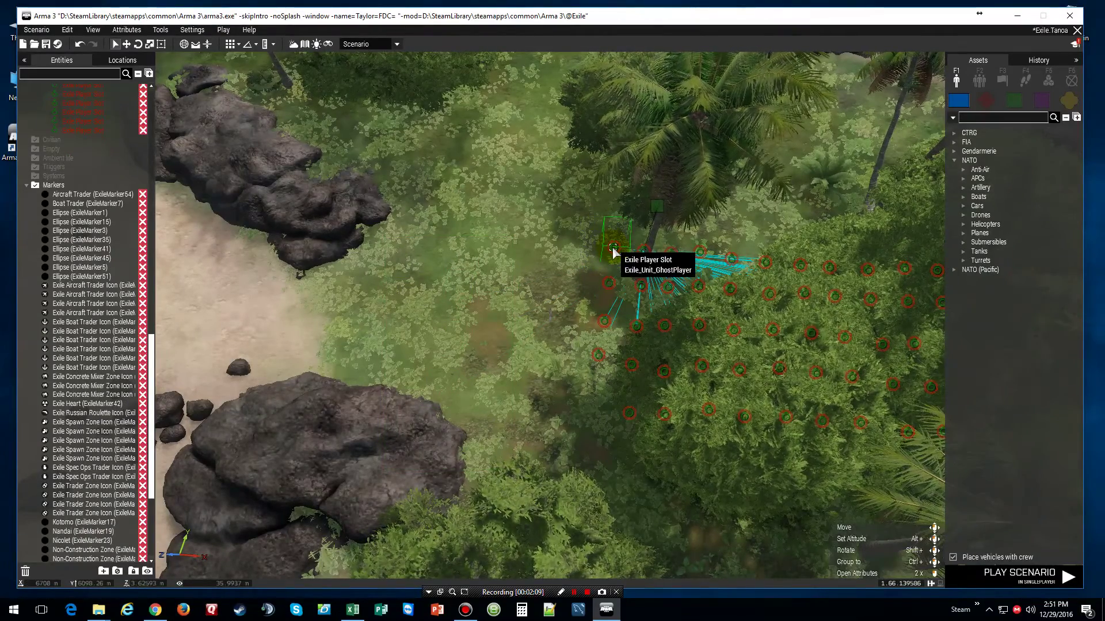
drag(613, 251, 607, 284)
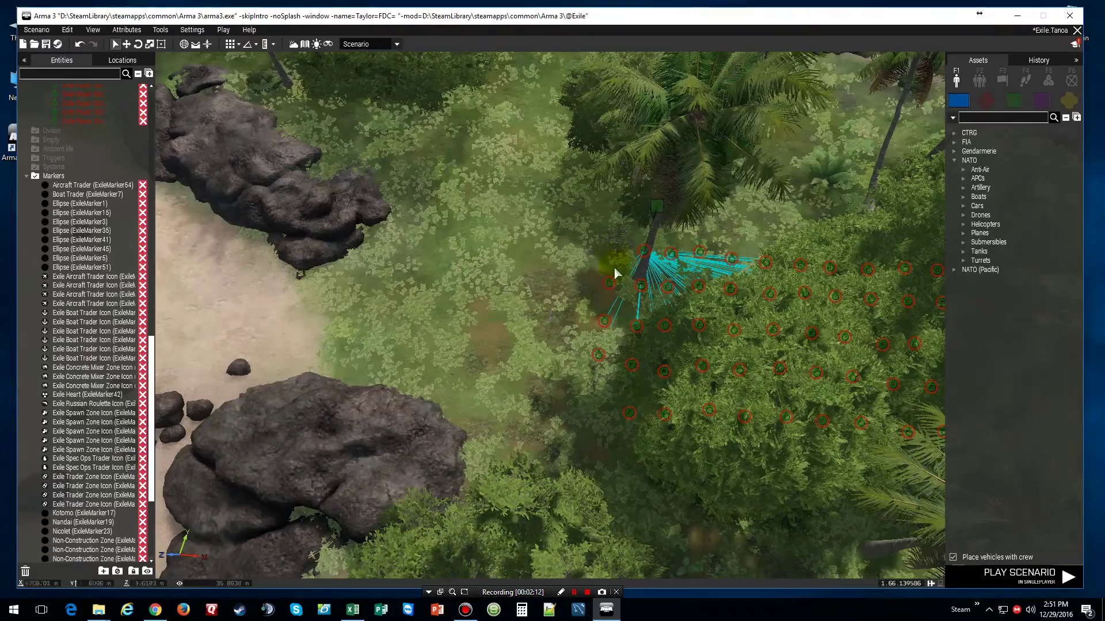
key(Delete)
click(606, 321)
key(Delete)
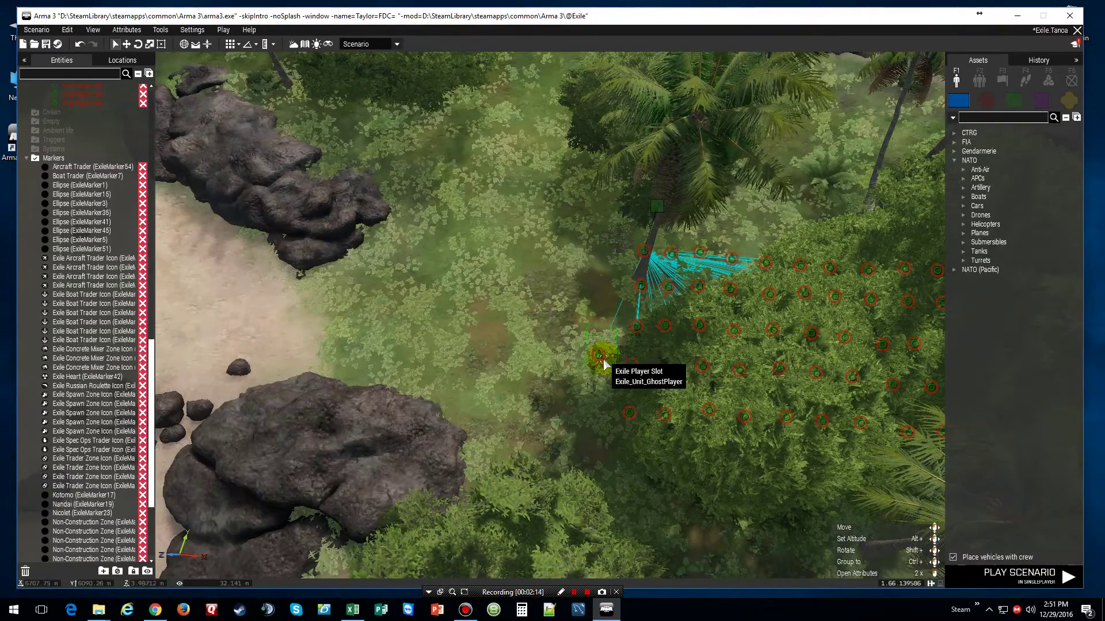
click(600, 356)
key(Delete)
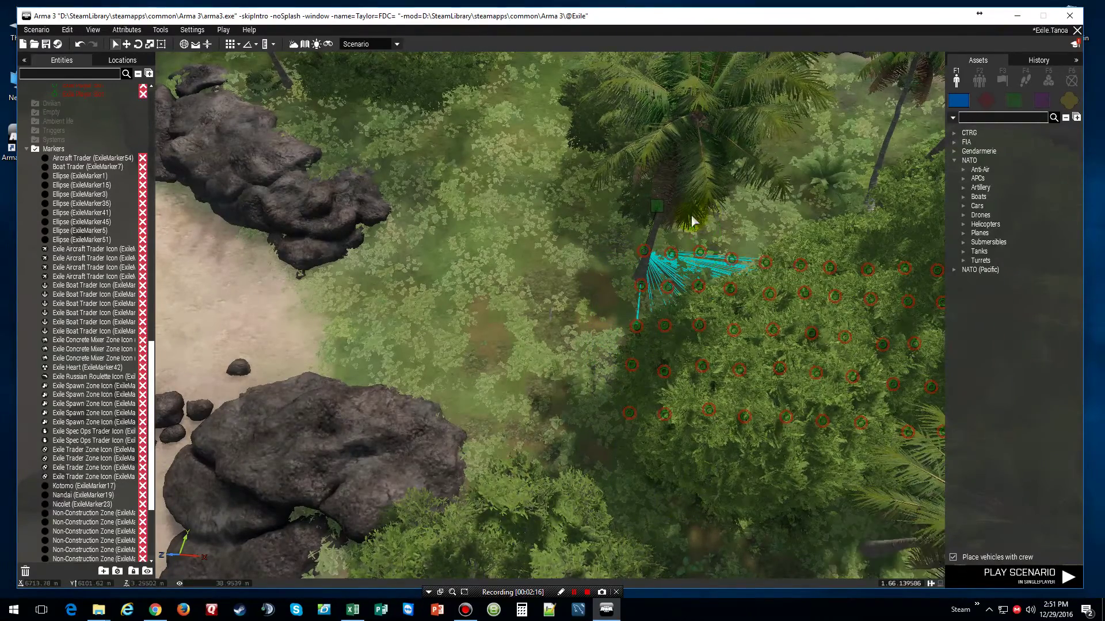
Move a remaining slot into the ten-slot column and check the extra slot block.
mouse_move(715, 244)
mouse_down()
mouse_move(890, 432)
mouse_move(1001, 434)
mouse_move(802, 424)
mouse_up()
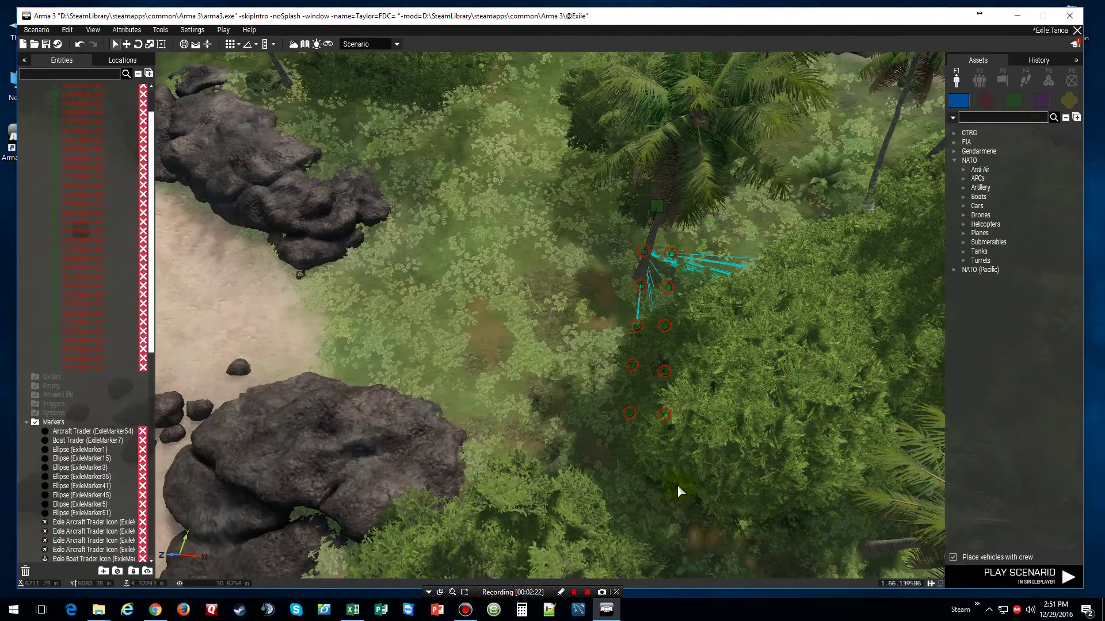
scroll(678, 484, down, 3)
right_drag(677, 484, 853, 398)
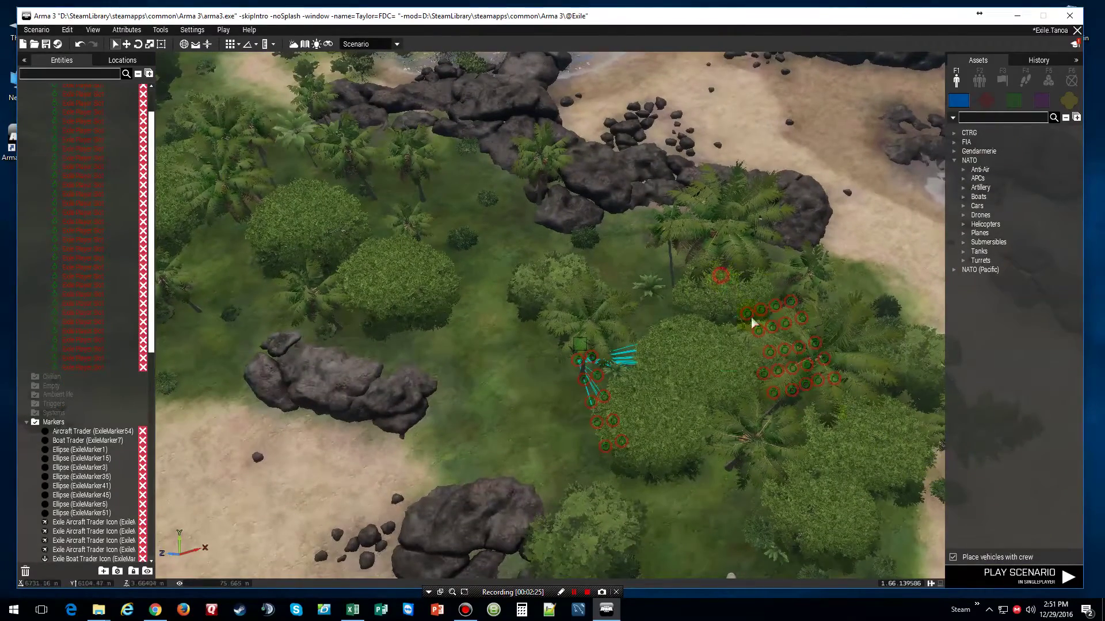
drag(752, 320, 852, 416)
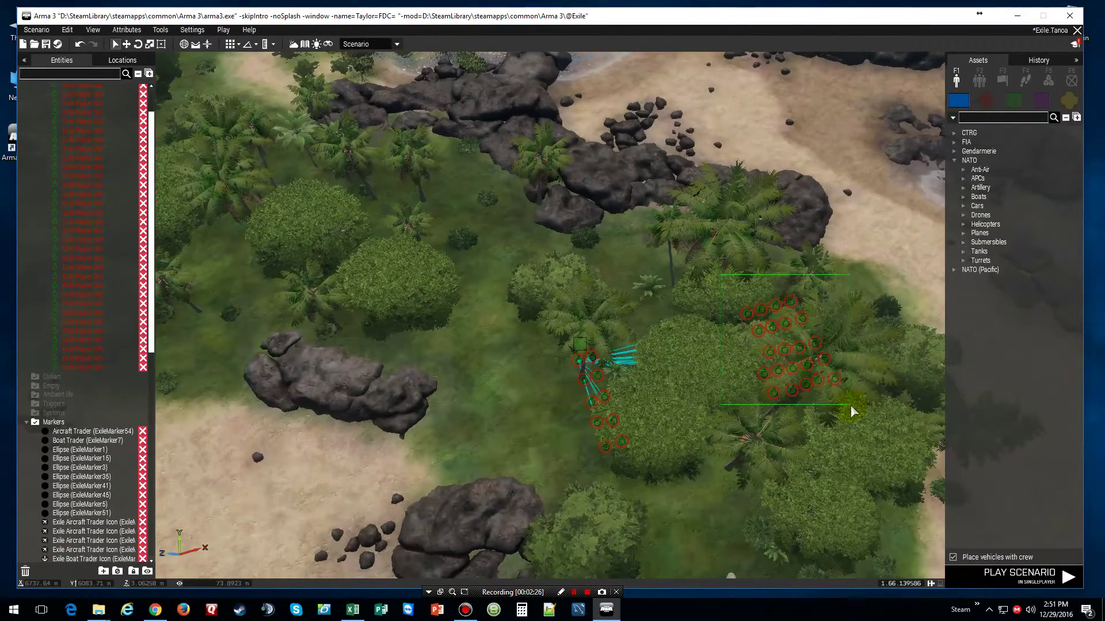
click(853, 416)
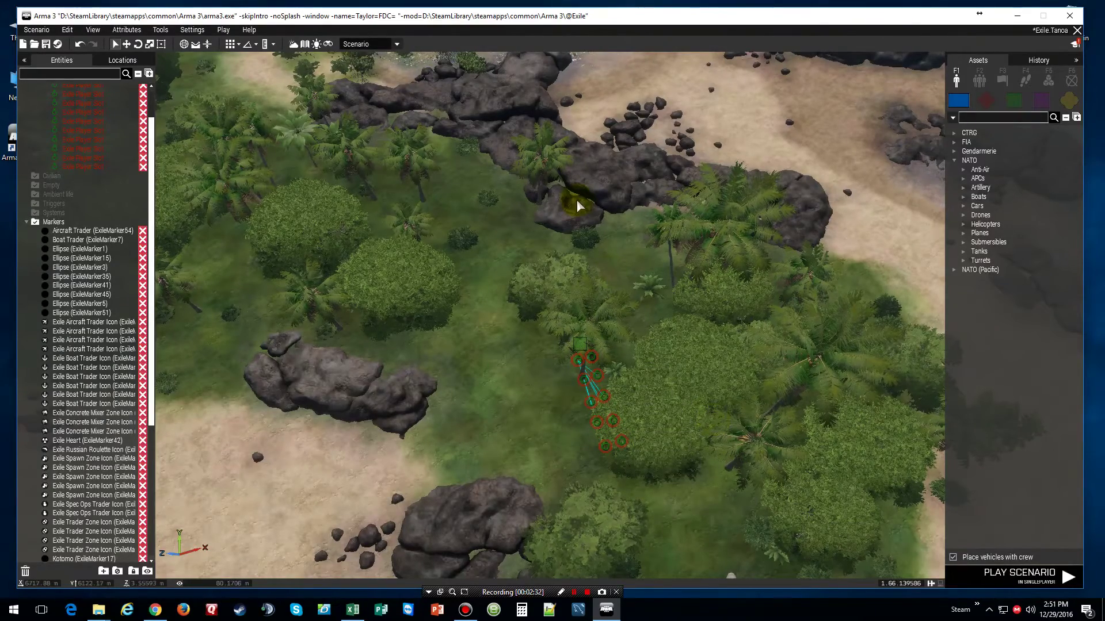
Save the ten-slot scenario and close the Eden Editor.
click(47, 44)
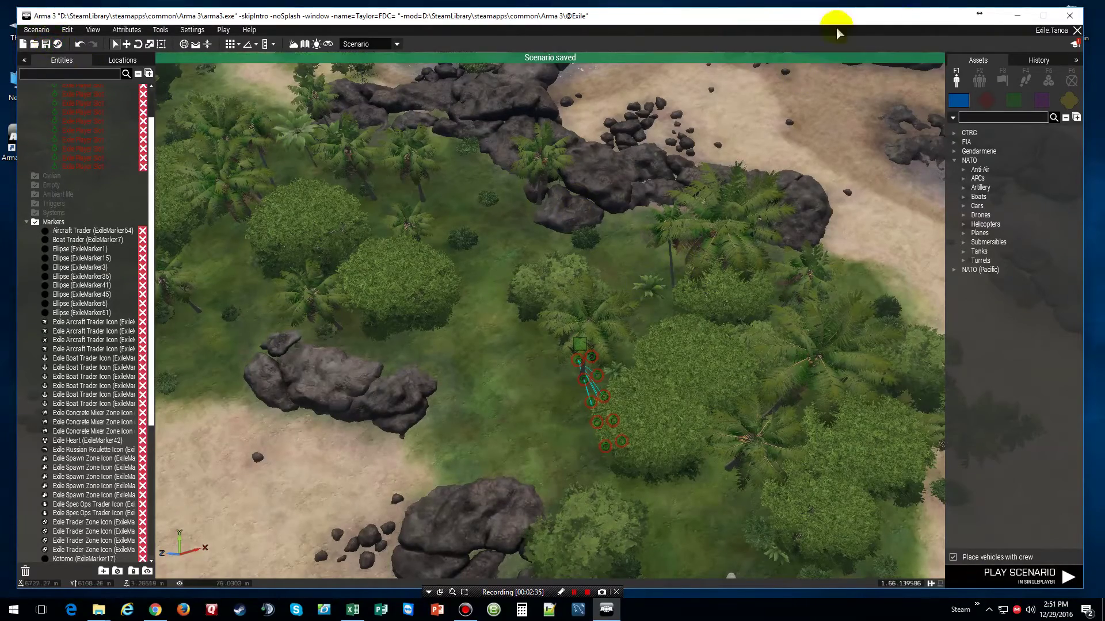
click(1079, 31)
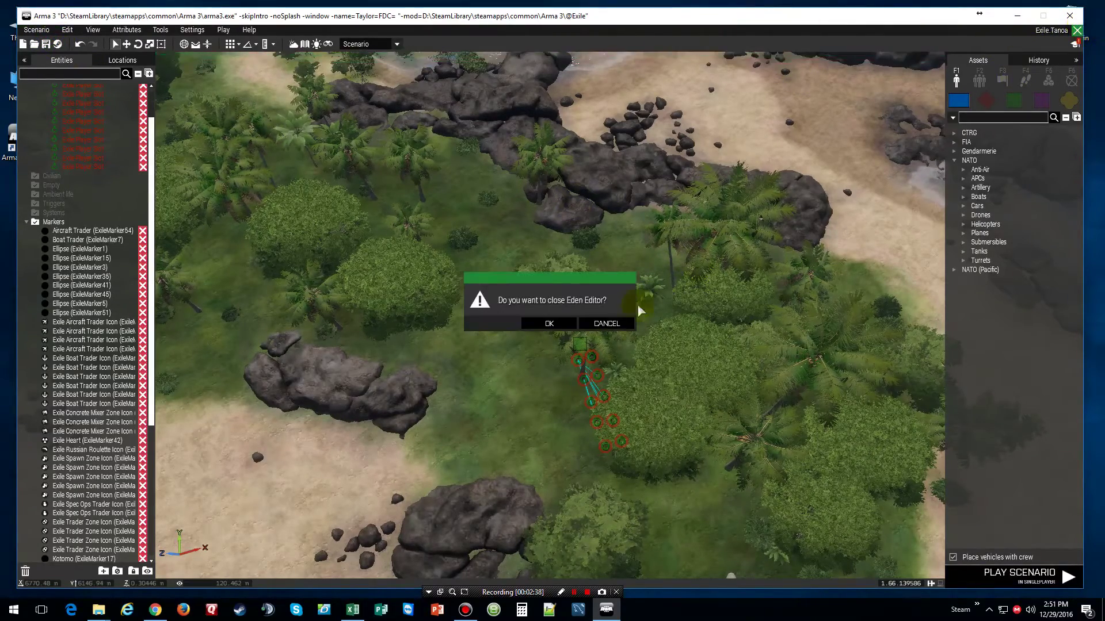
click(557, 322)
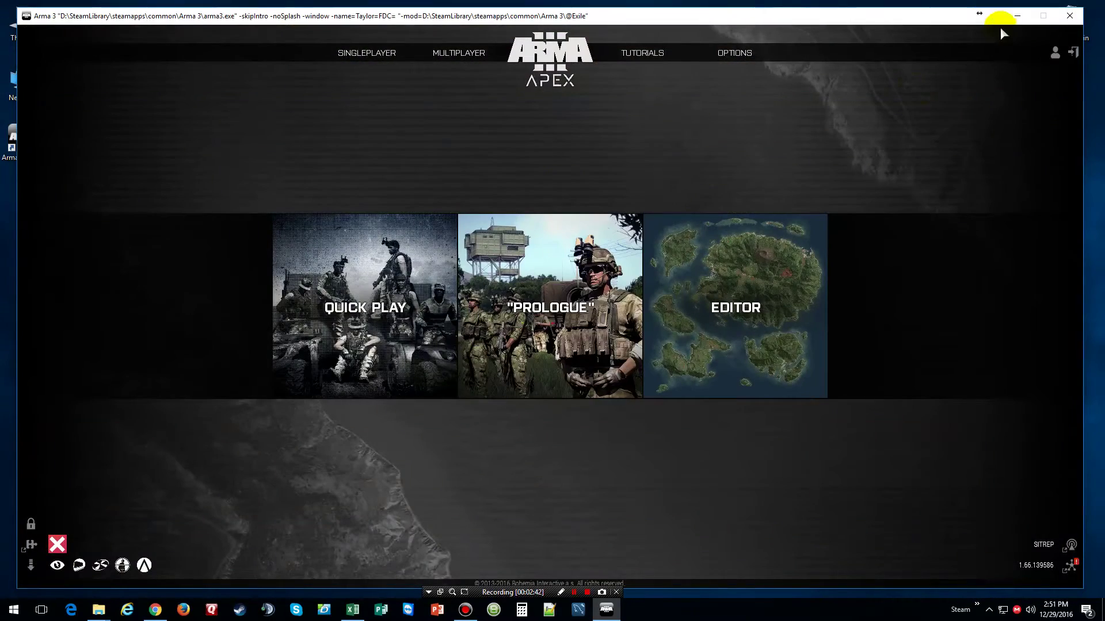
Check the profile's saved mission.sqm, then close it in Notepad++.
click(1018, 15)
click(256, 193)
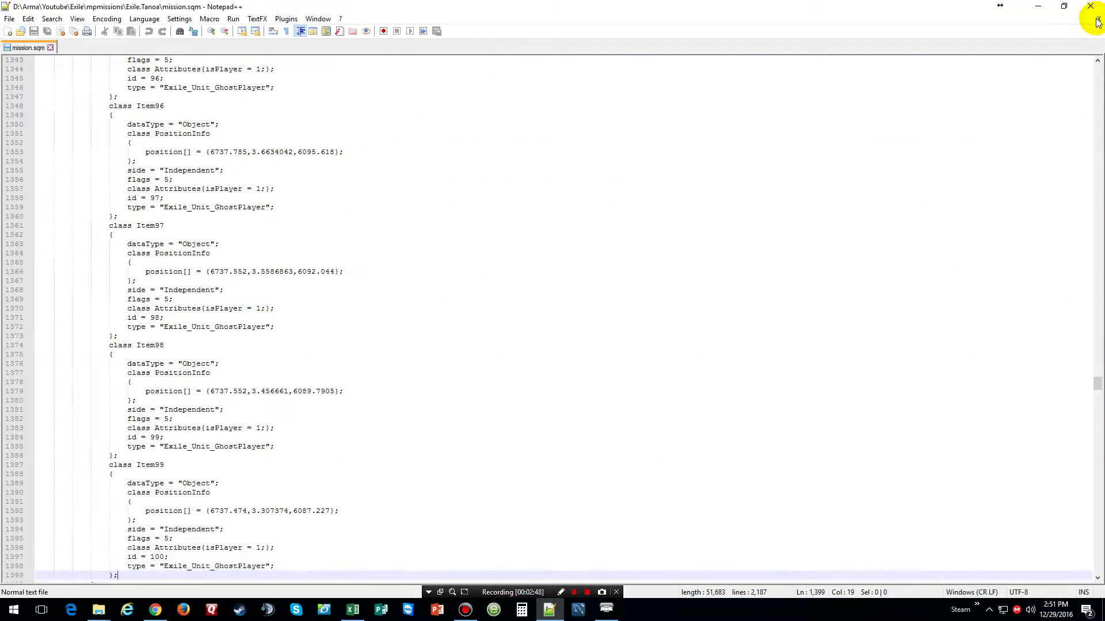
click(1097, 19)
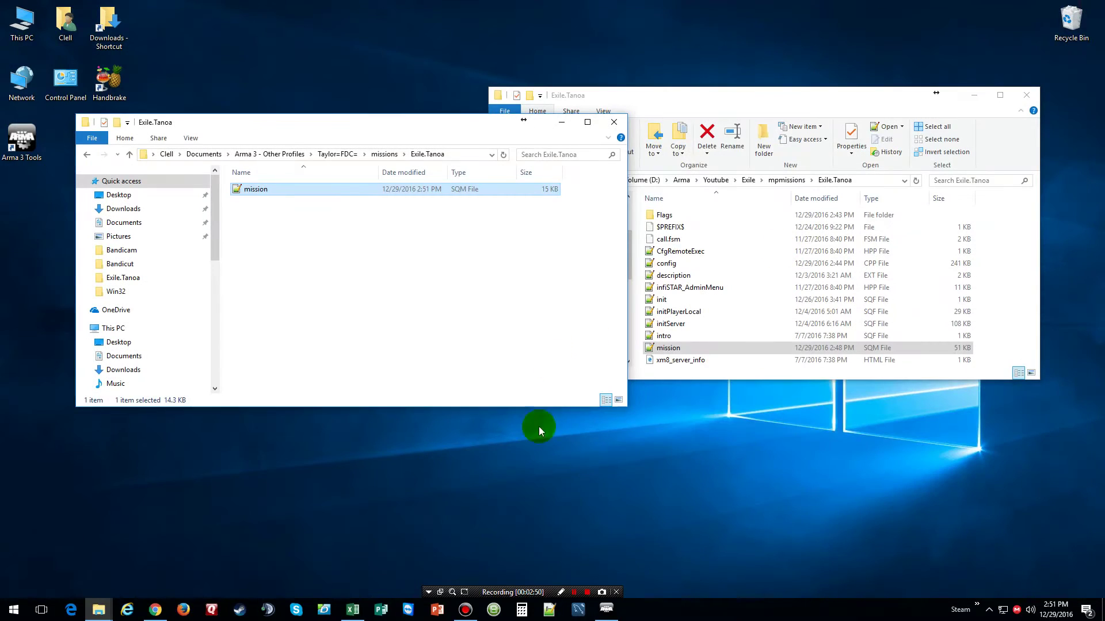
Start the Eden Editor on Tanoa again and load the Exile scenario.
click(606, 611)
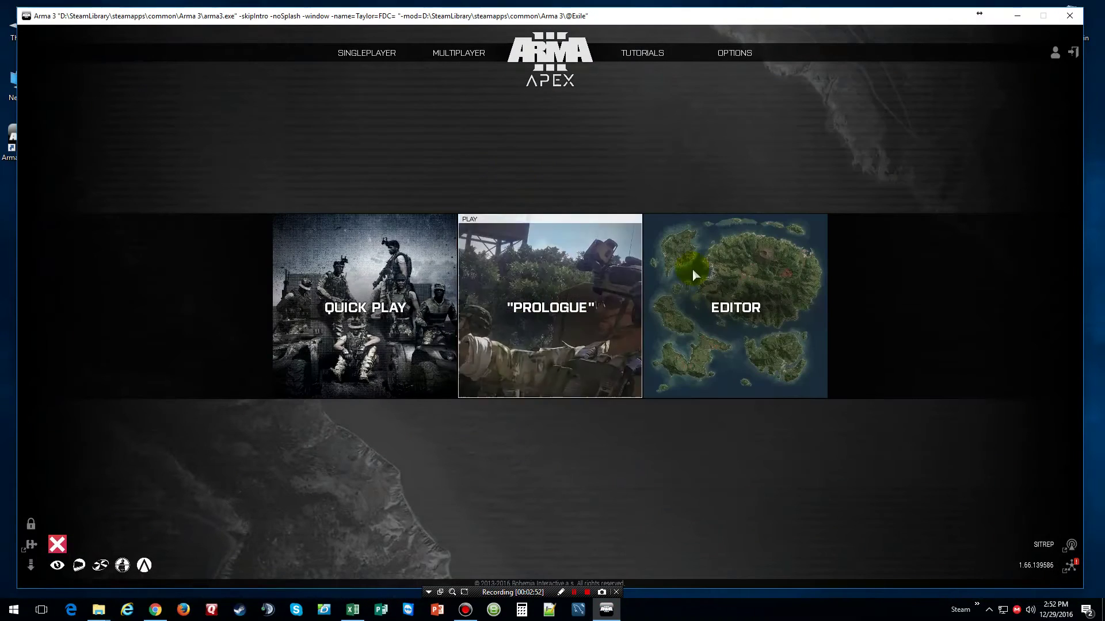
click(694, 270)
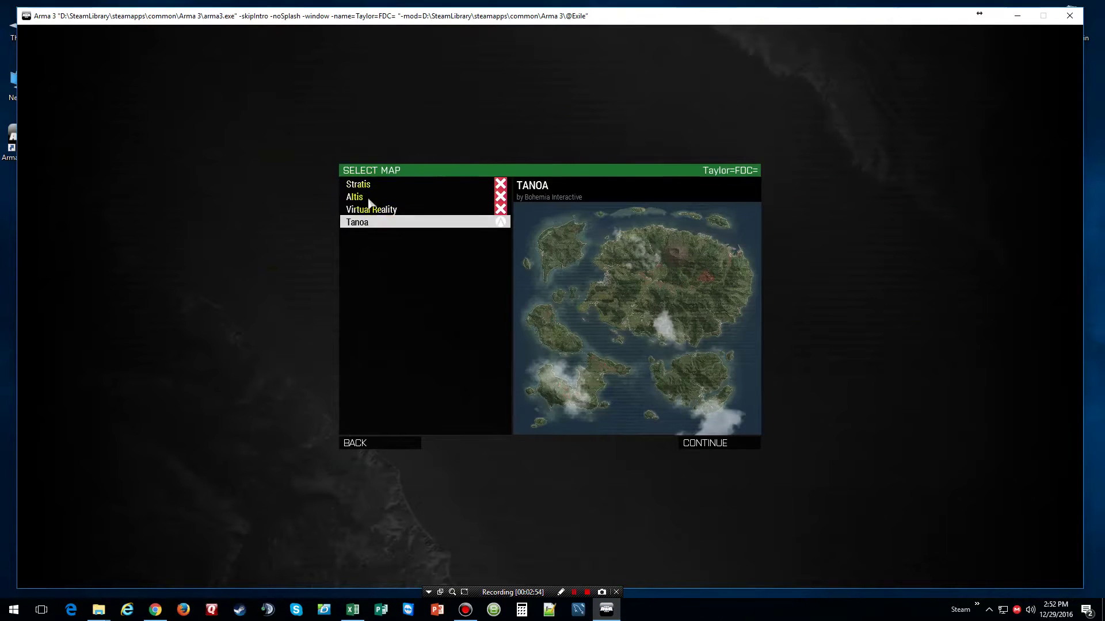
click(705, 444)
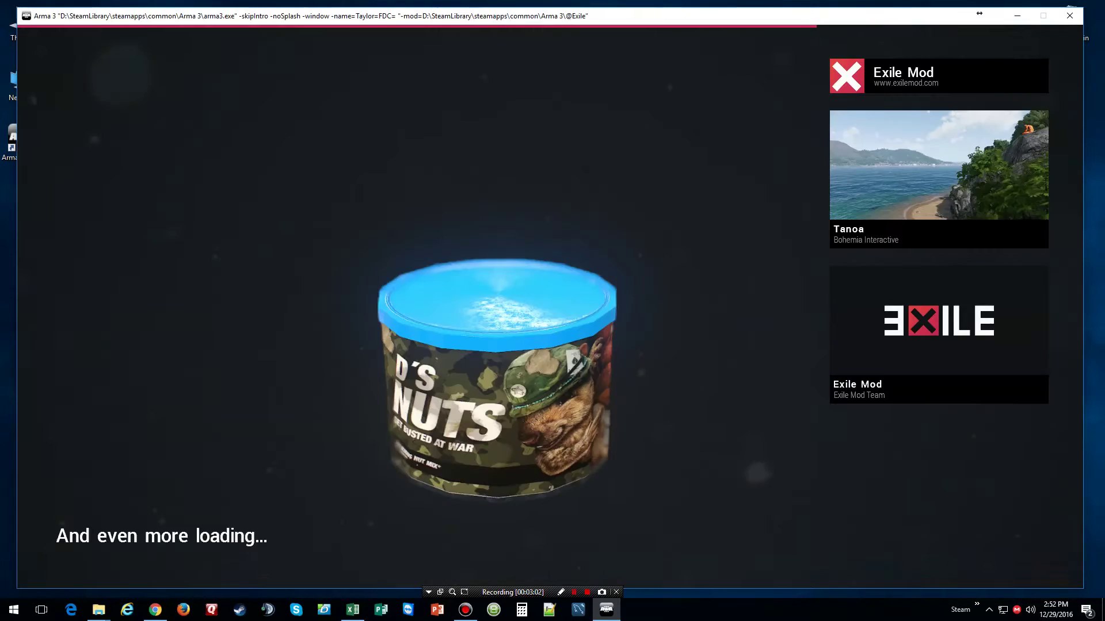
click(35, 44)
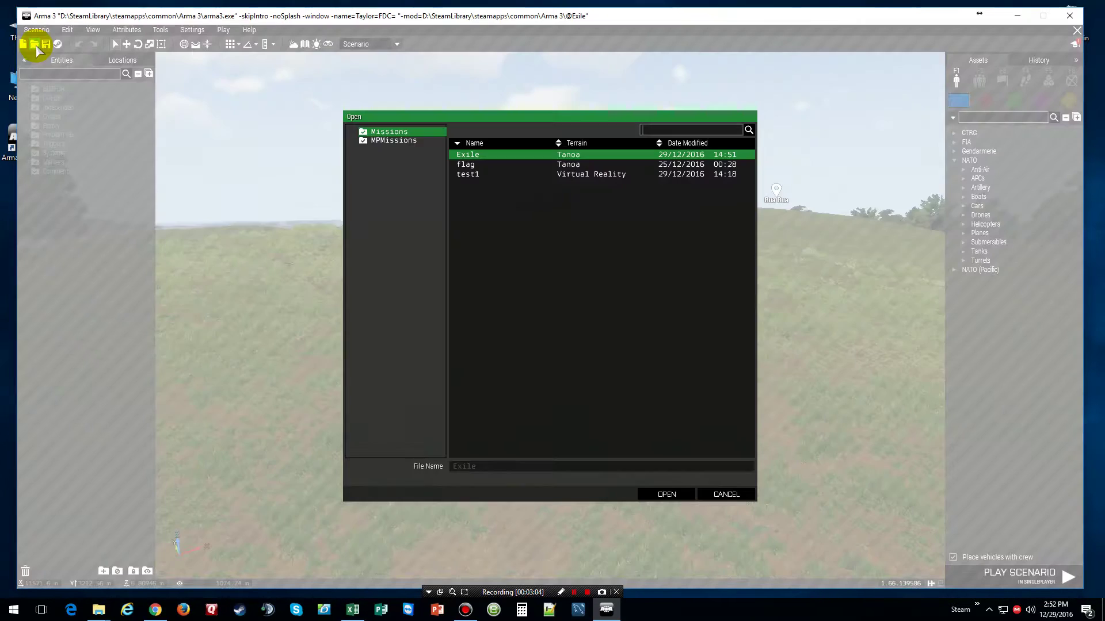
click(679, 500)
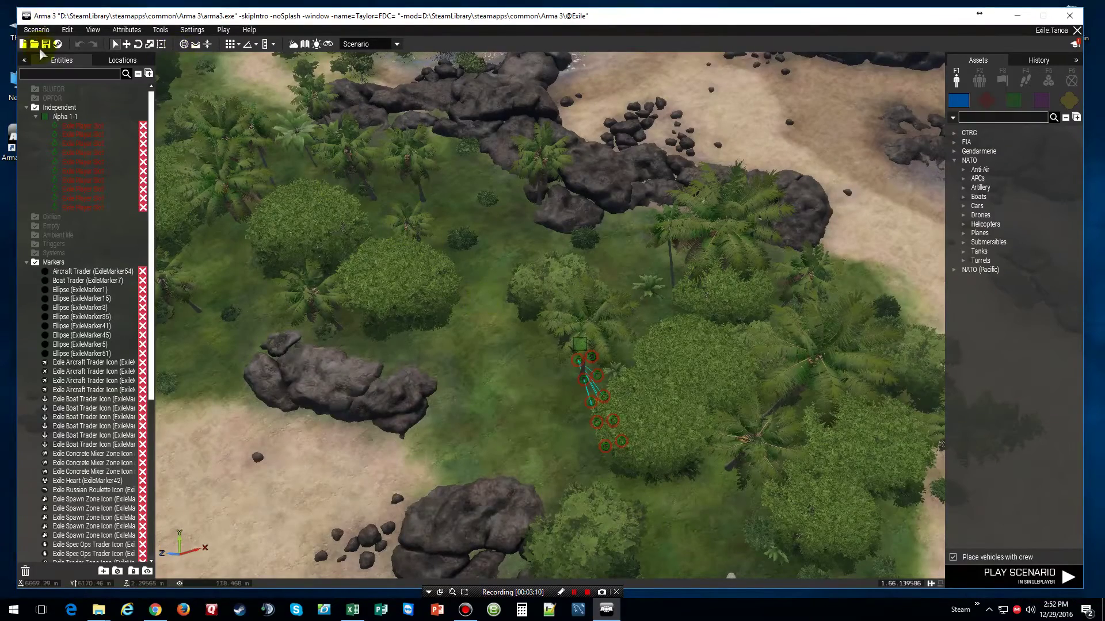
Use Scenario > Save As to save it as Exile, overwriting the existing scenario.
click(28, 29)
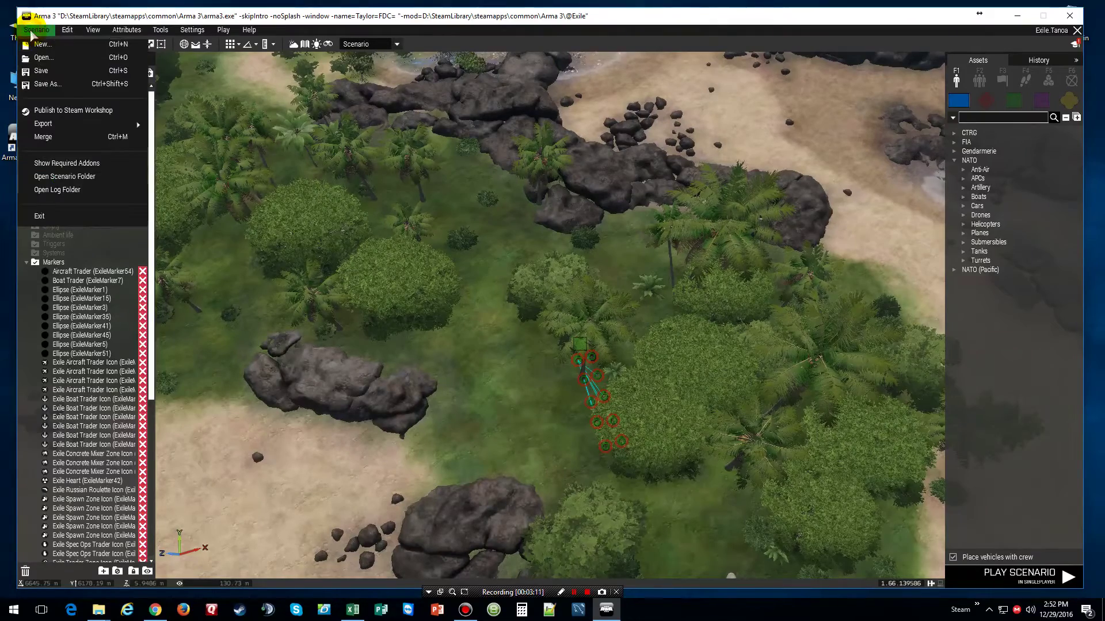
click(55, 88)
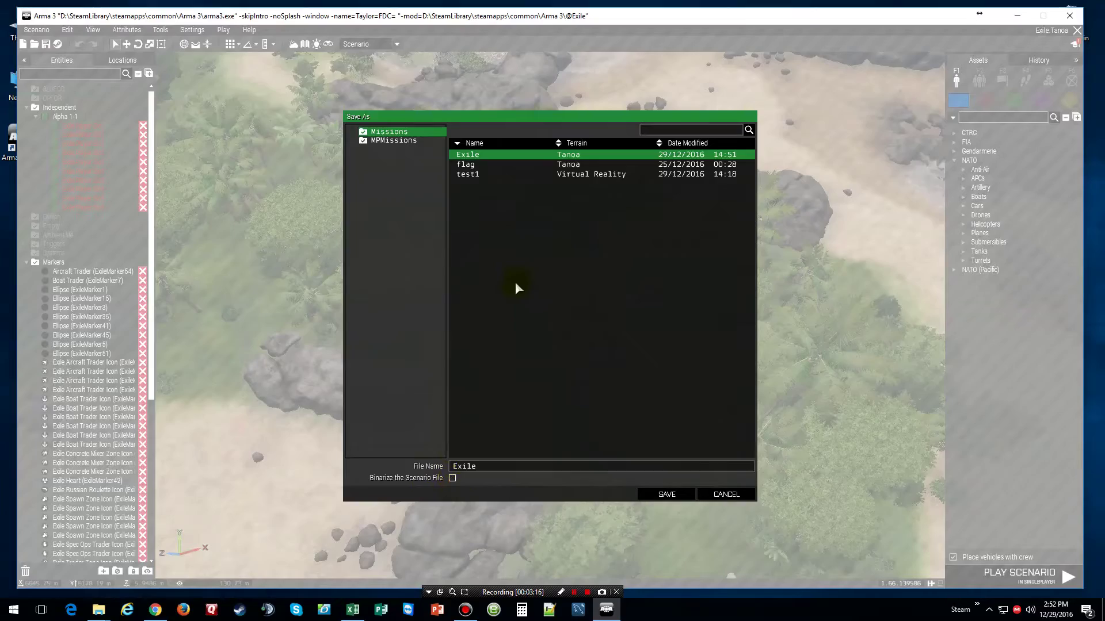
click(671, 496)
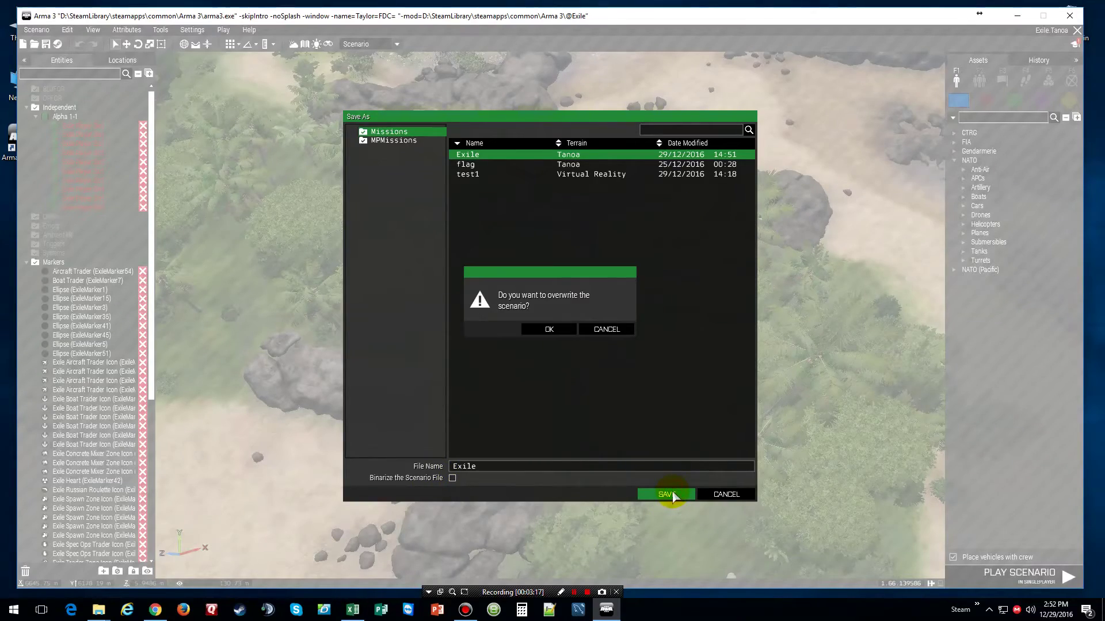
click(546, 328)
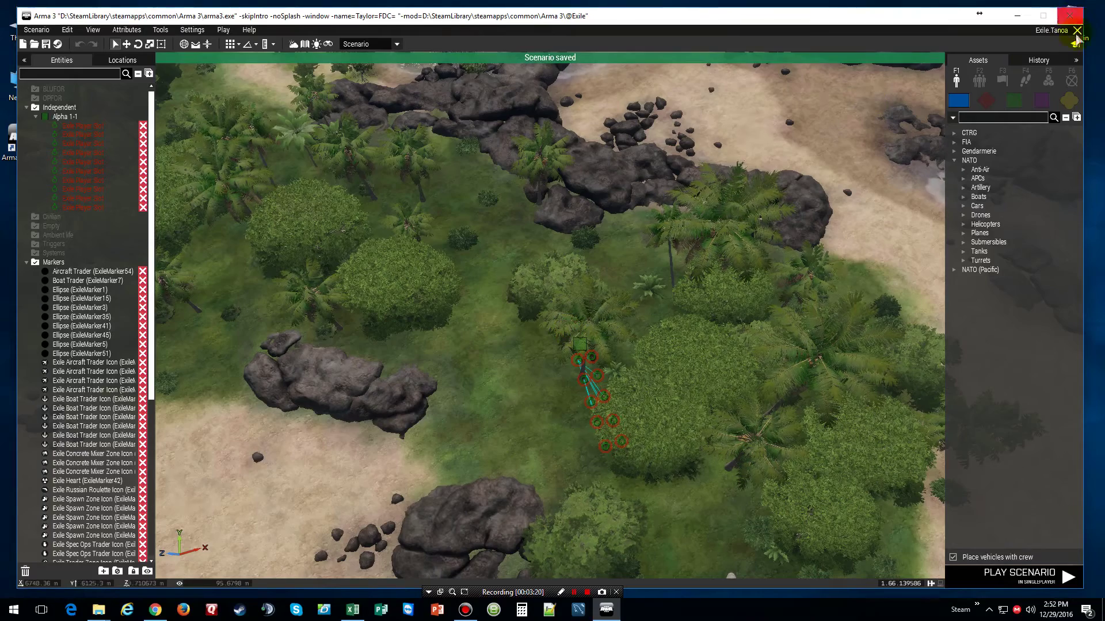
click(1077, 31)
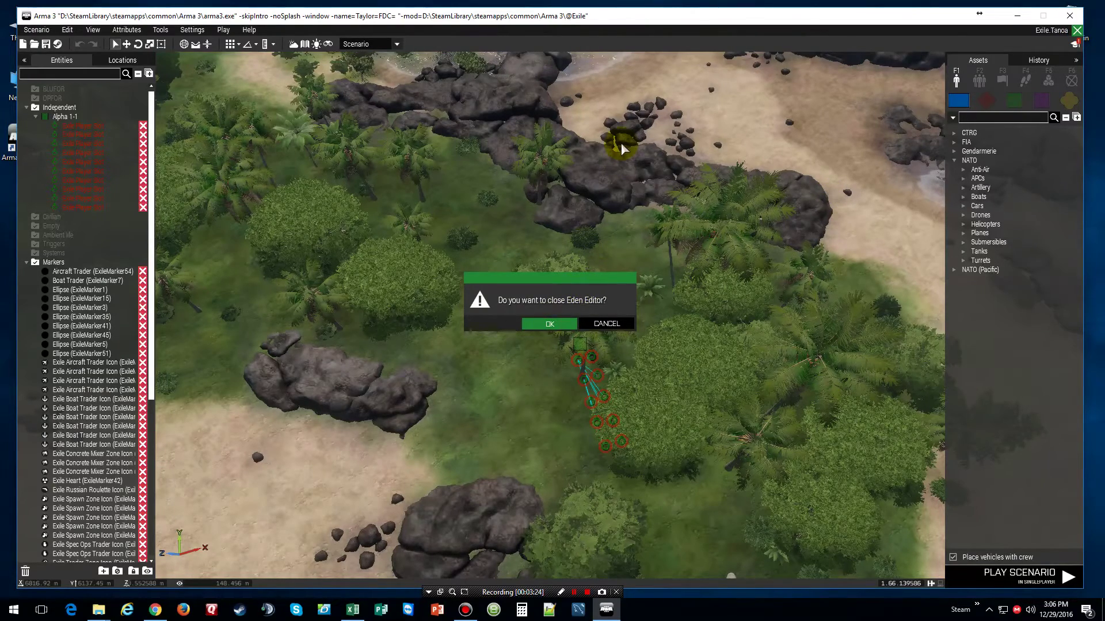
Confirm closing the Eden Editor and minimise Arma 3 to the desktop.
key(Return)
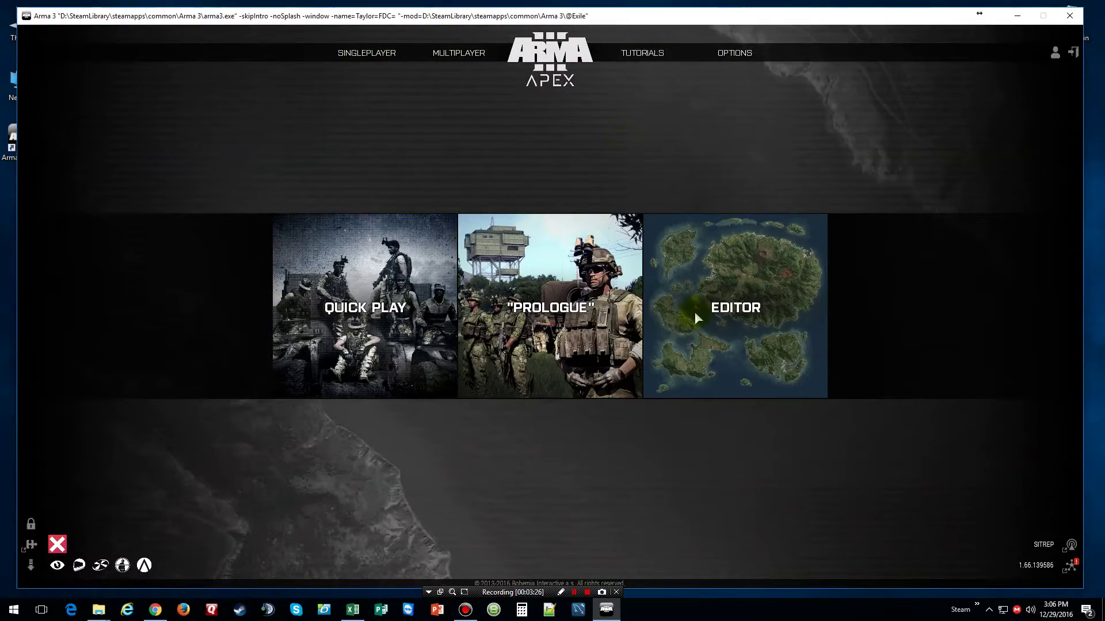
click(1017, 16)
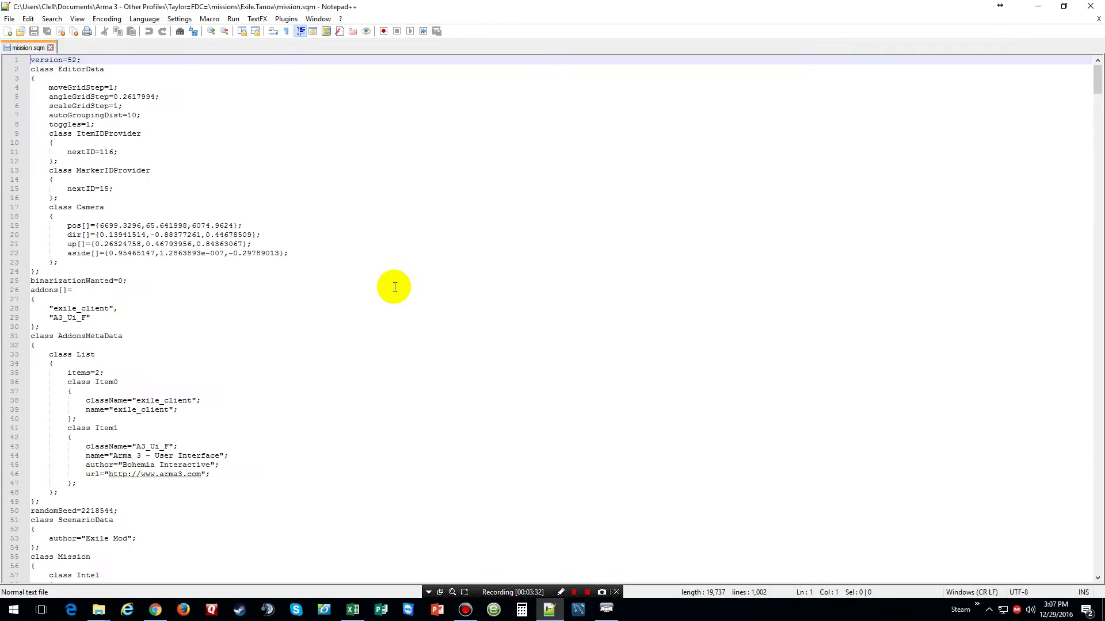
scroll(460, 286, down, 10)
scroll(395, 287, down, 10)
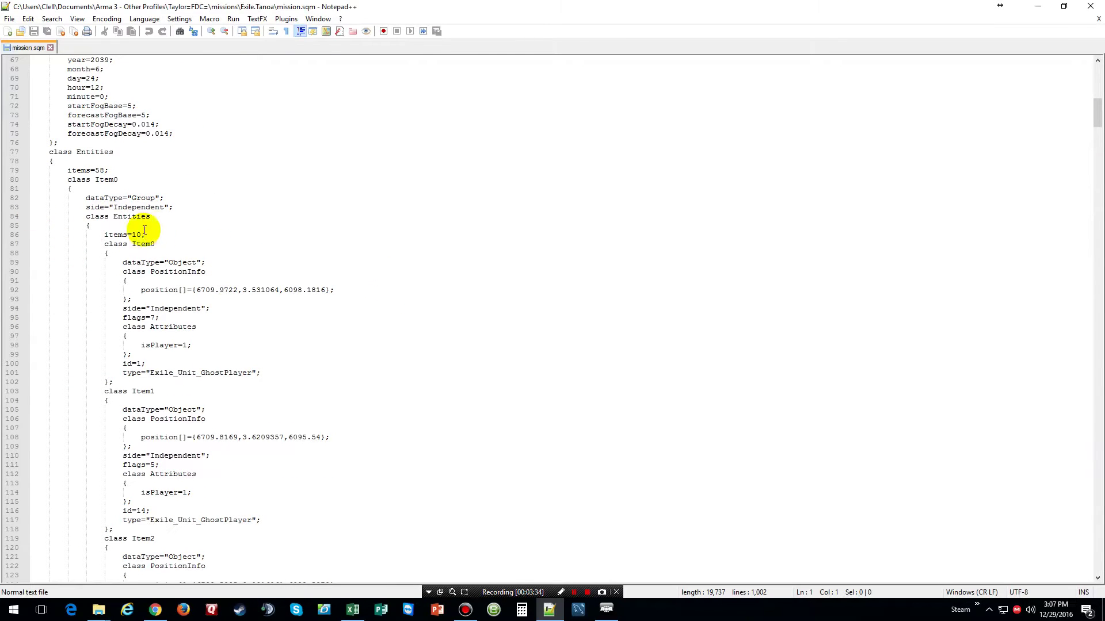
scroll(416, 234, down, 8)
scroll(415, 235, down, 8)
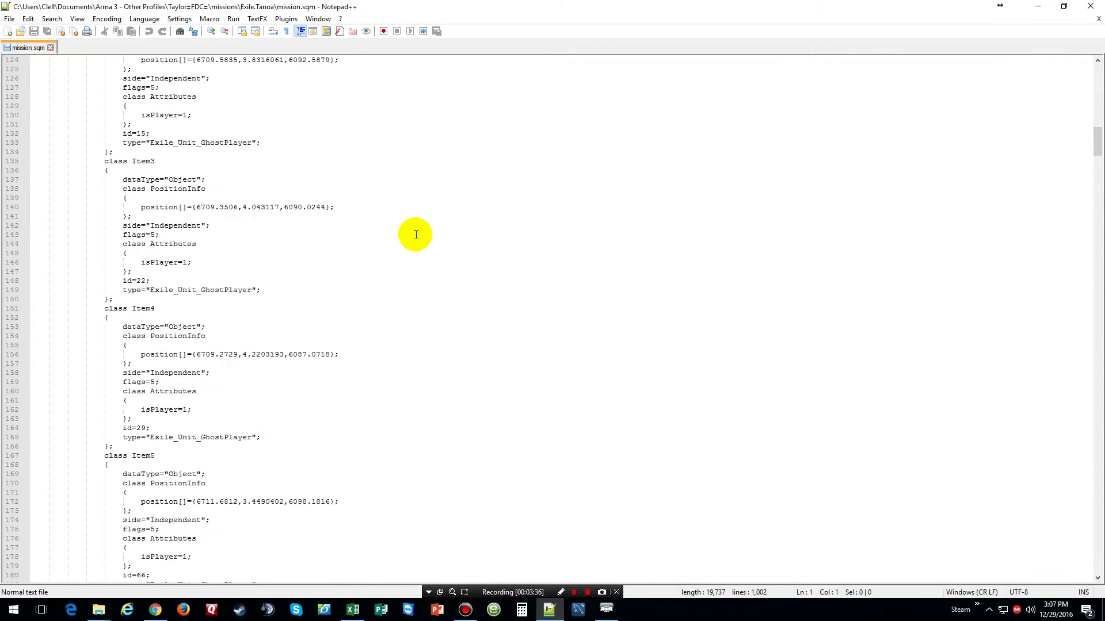
scroll(416, 234, down, 8)
scroll(416, 235, down, 8)
scroll(416, 234, down, 6)
scroll(414, 234, down, 4)
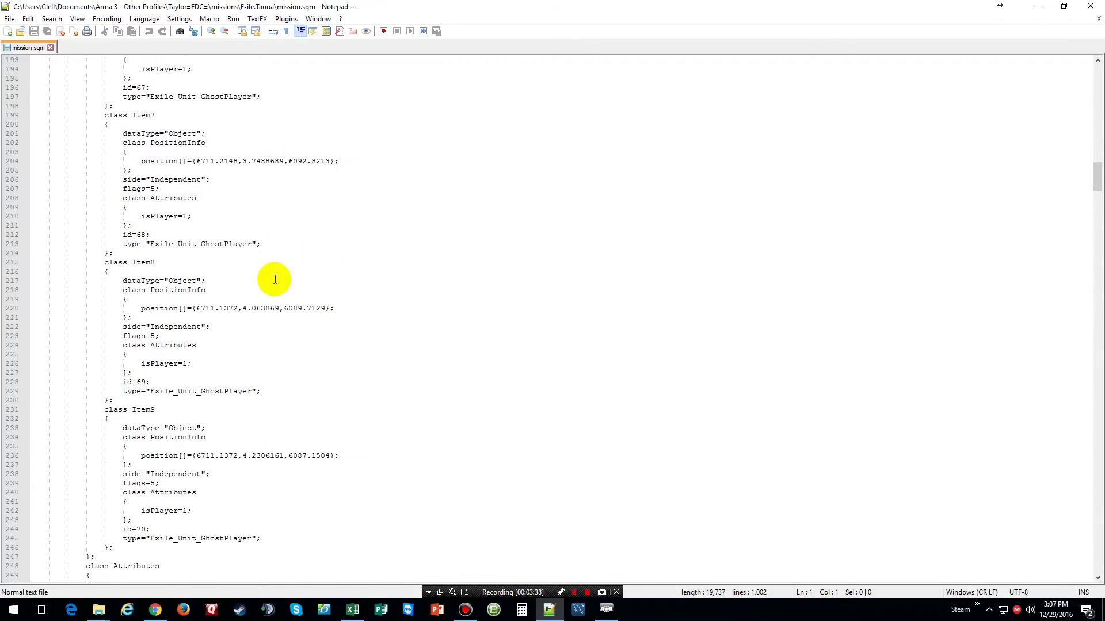
Close mission.sqm in Notepad++ after reviewing its ten Exile_Unit_GhostPlayer slots.
click(1098, 17)
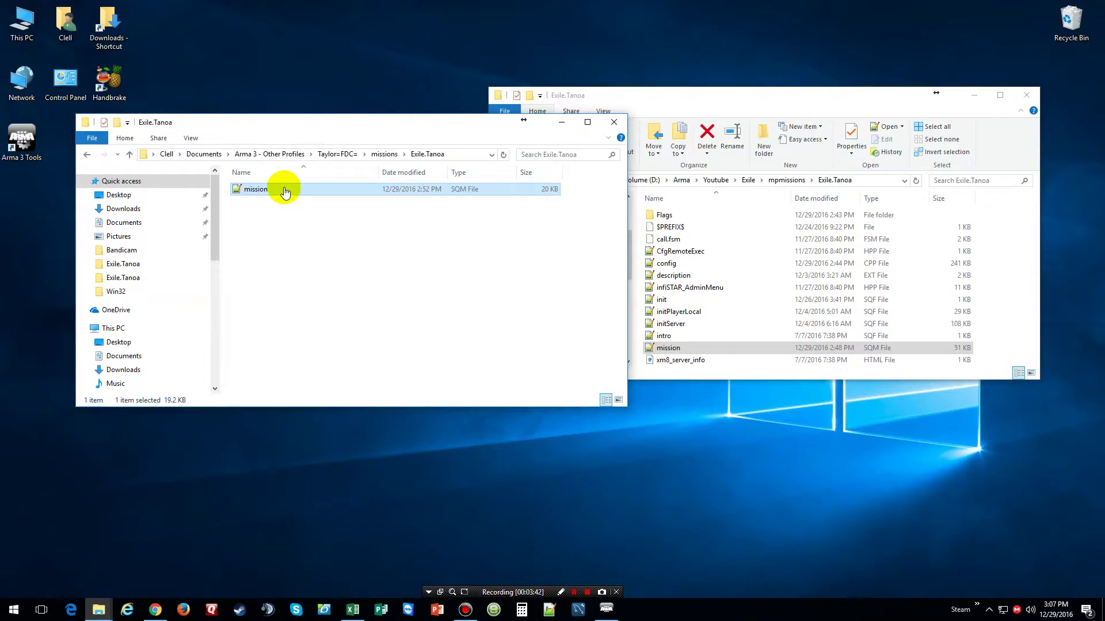
Copy the profile's edited mission.sqm and put a copy on the desktop.
right_click(263, 191)
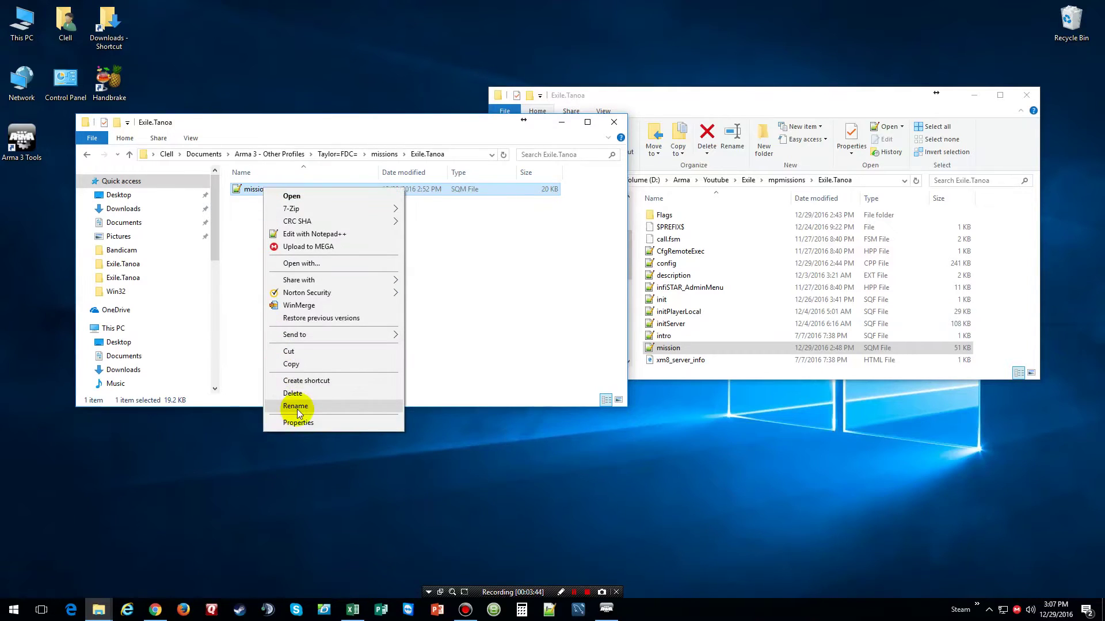
click(295, 365)
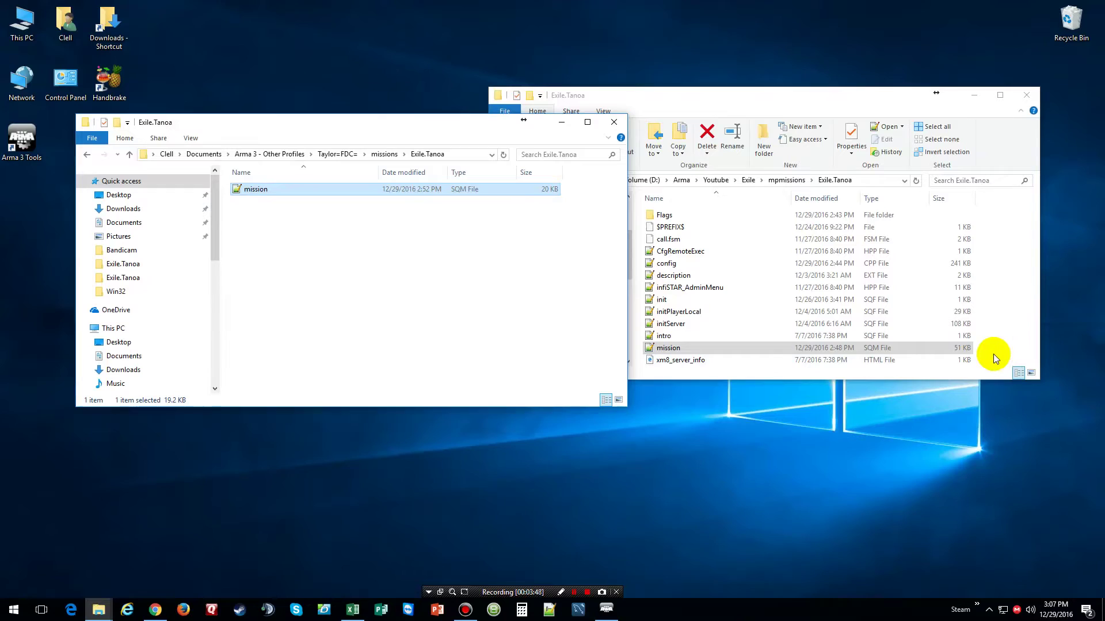
click(661, 348)
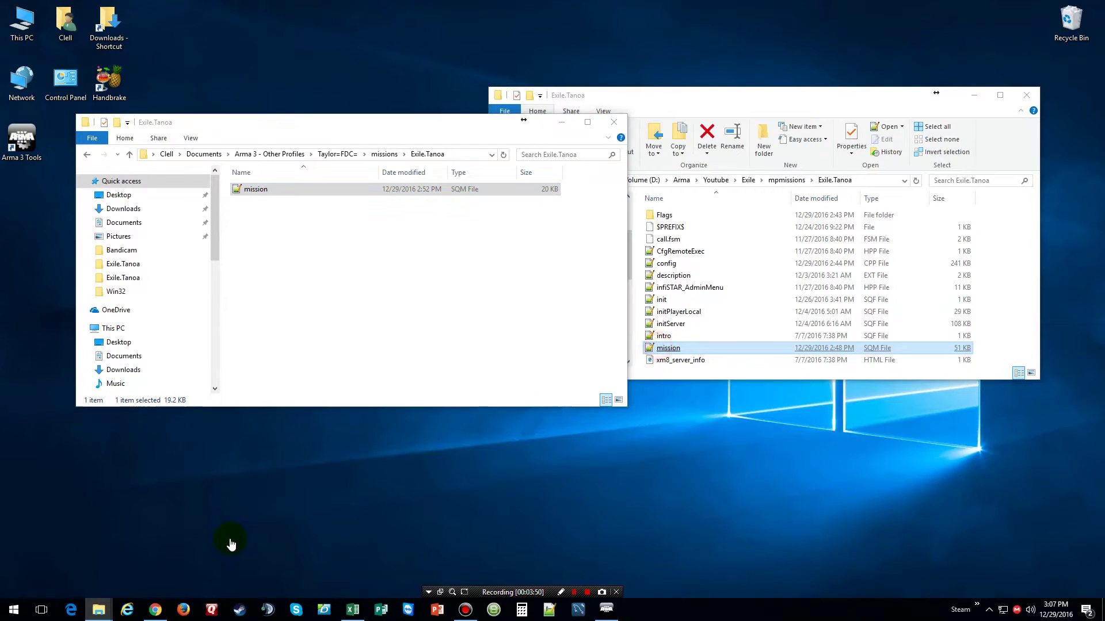
drag(223, 485, 224, 484)
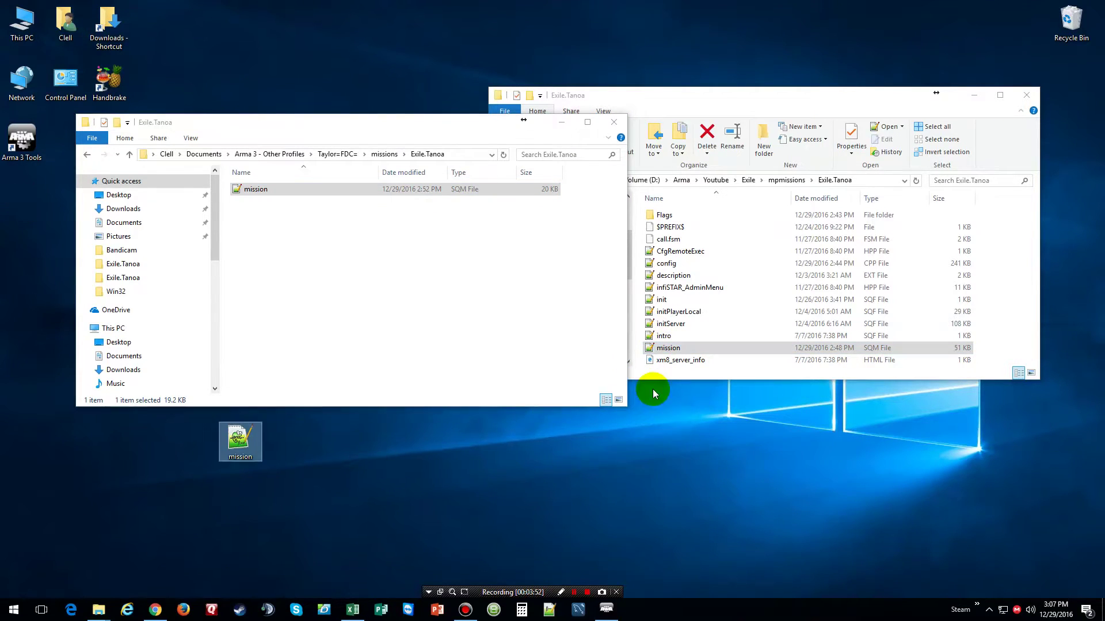
Drop the edited mission.sqm into the server's Exile.Tanoa folder, replacing the old file.
click(682, 368)
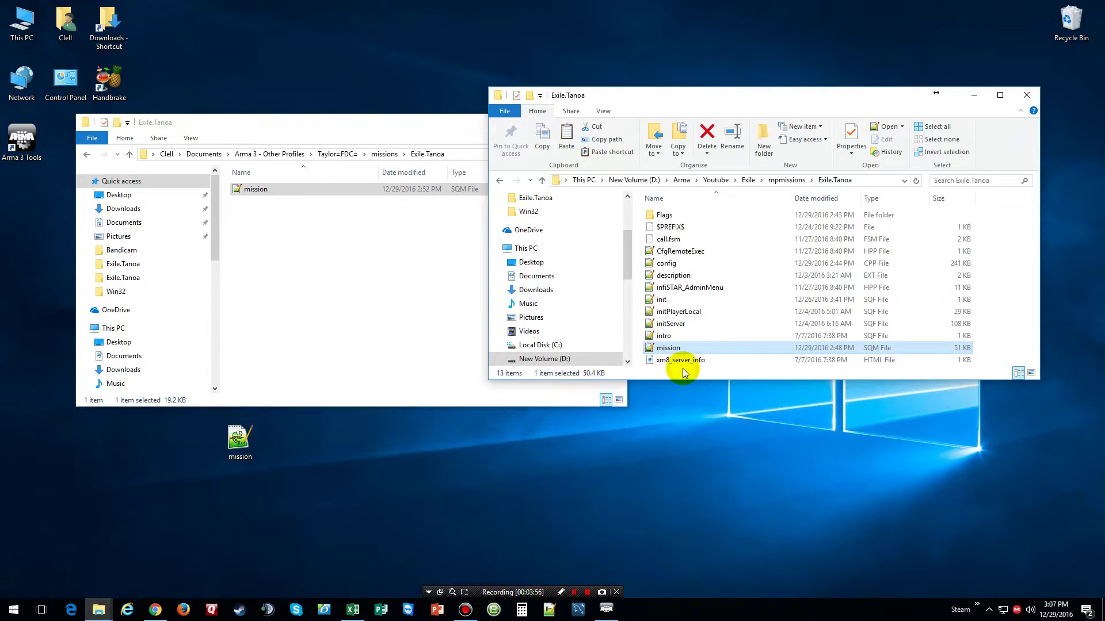
drag(255, 196, 920, 365)
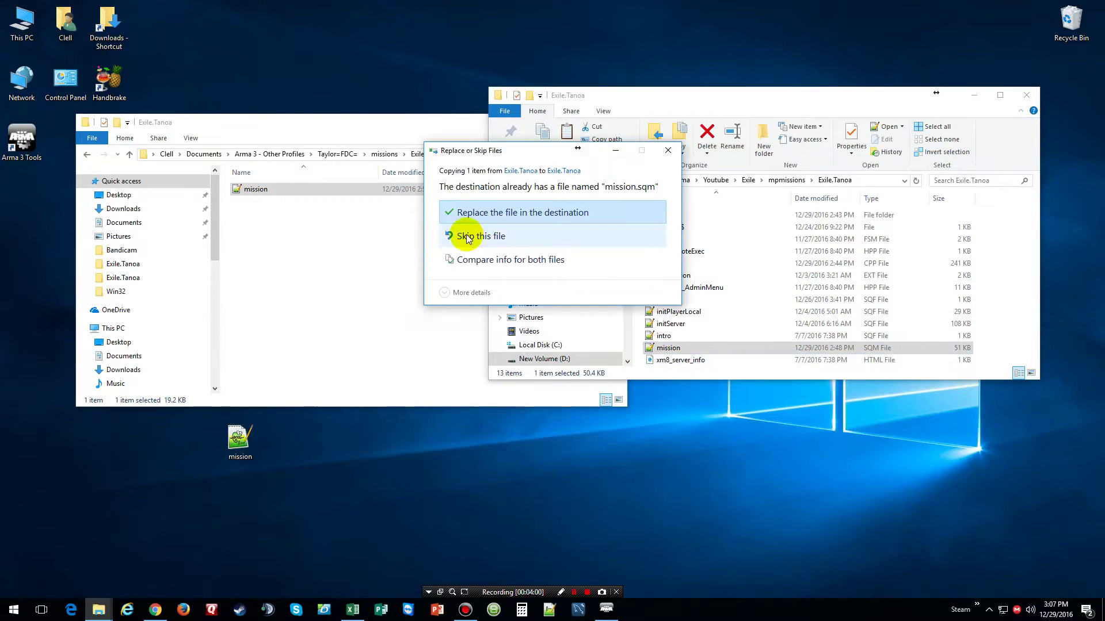
click(490, 213)
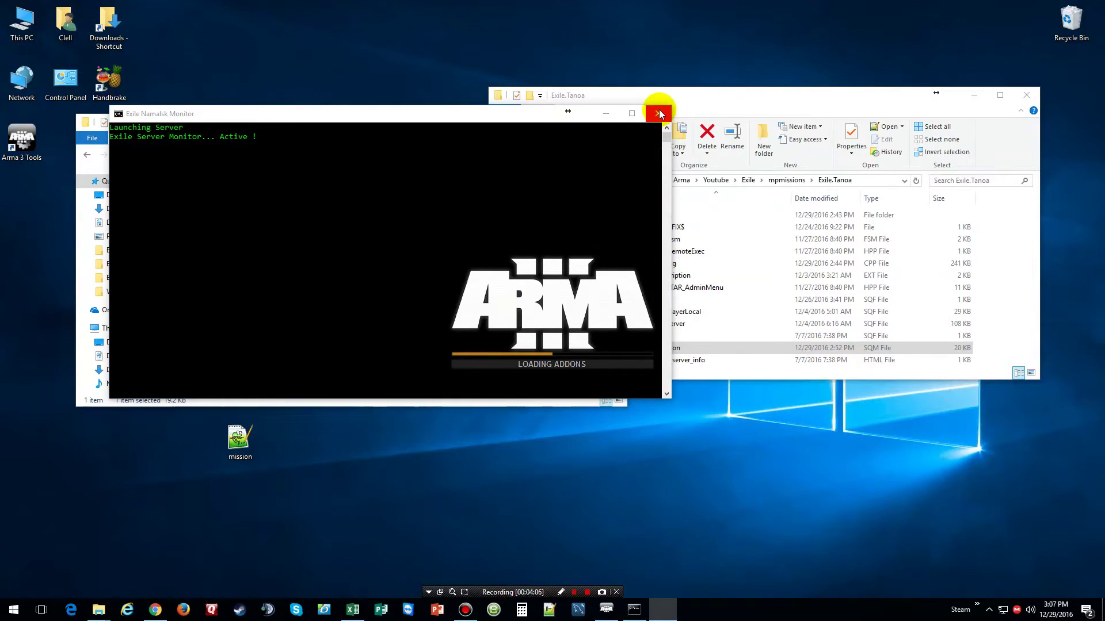
Close the Exile Server Monitor console and bring Arma 3 forward at its Apex main menu.
click(658, 113)
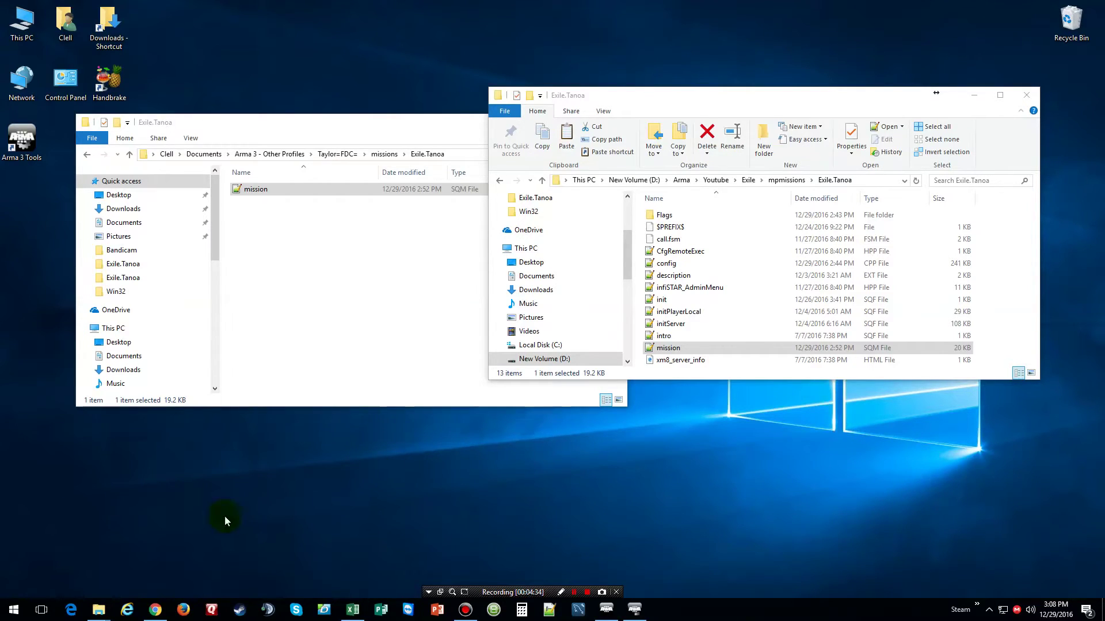
click(637, 611)
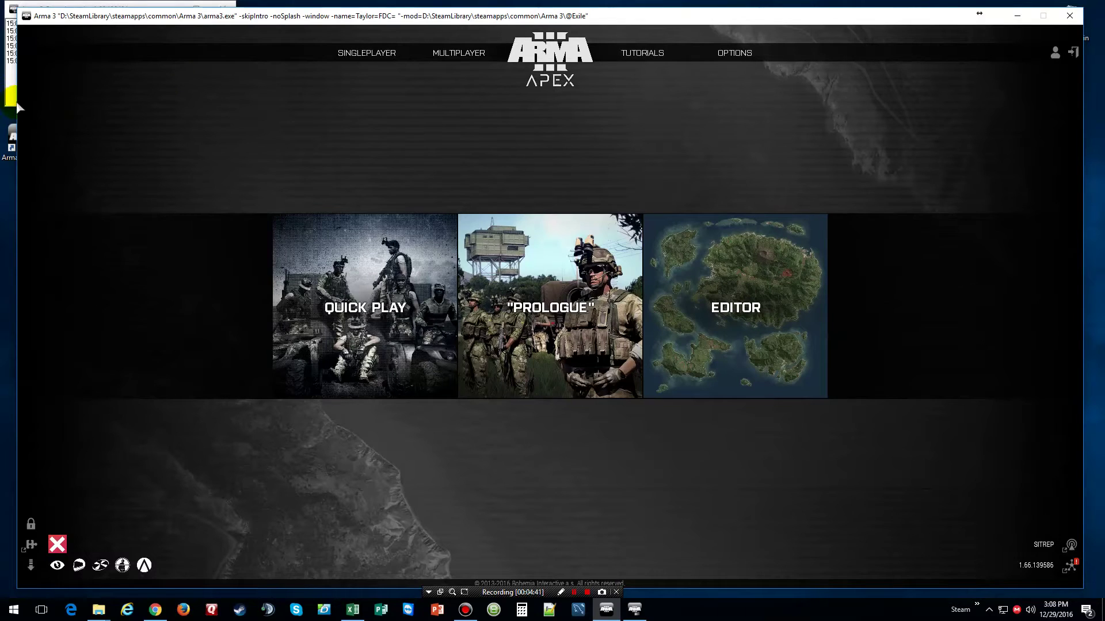
Narrow the Arma 3 window to expose the server console, then open Multiplayer > Server Browser.
mouse_move(18, 108)
mouse_down()
mouse_move(227, 128)
mouse_move(178, 128)
mouse_up()
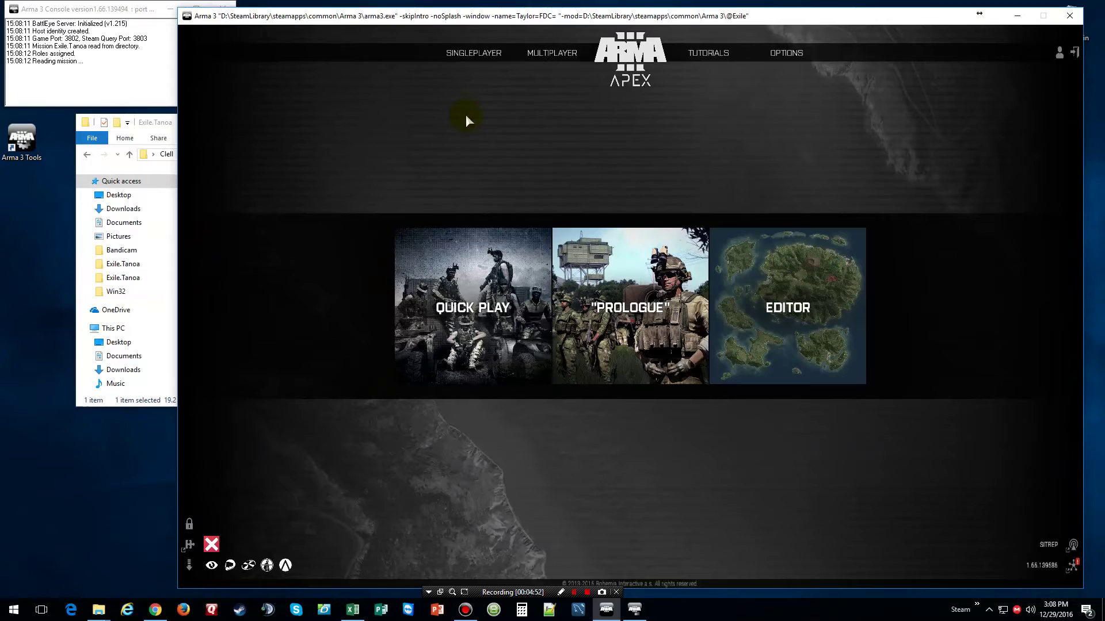
mouse_move(551, 52)
click(539, 82)
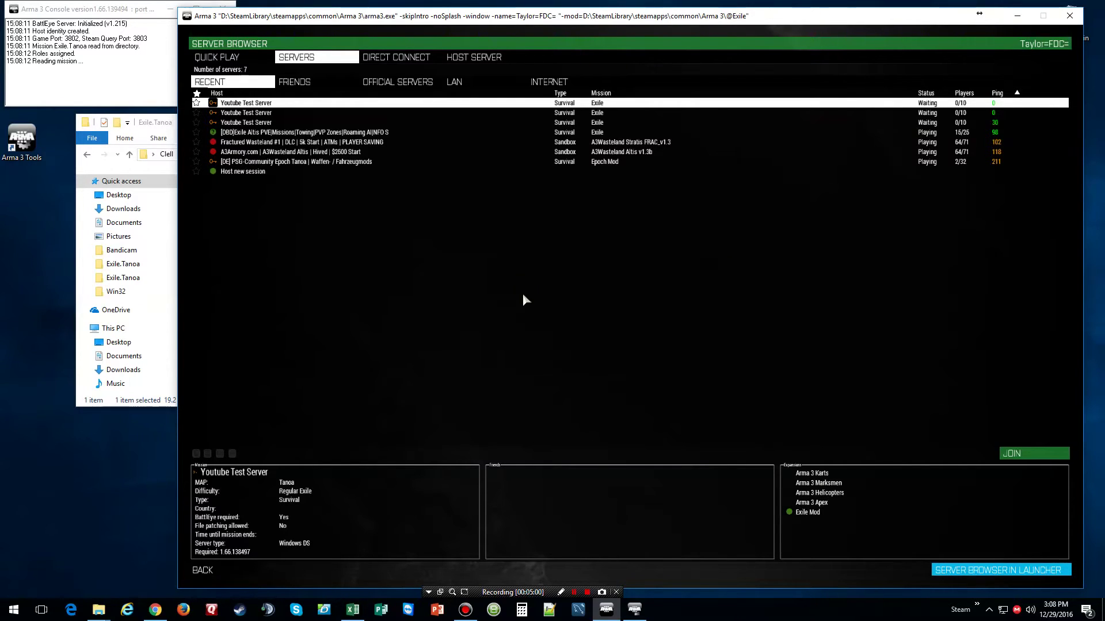
Refresh the RECENT server list twice and bring the server console forward to check progress.
click(255, 81)
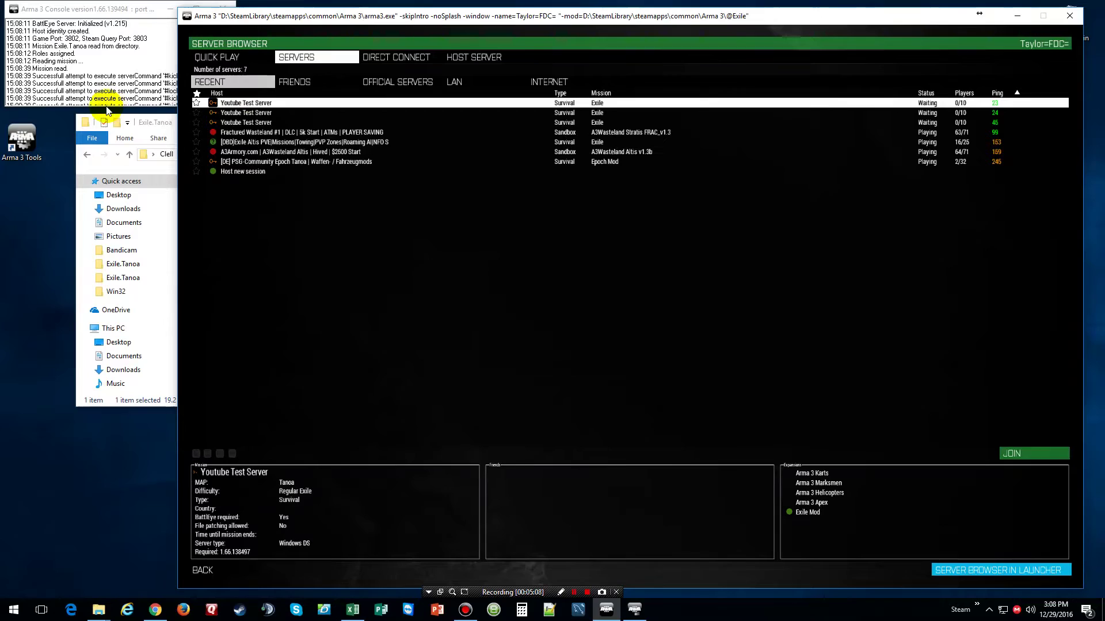
click(237, 85)
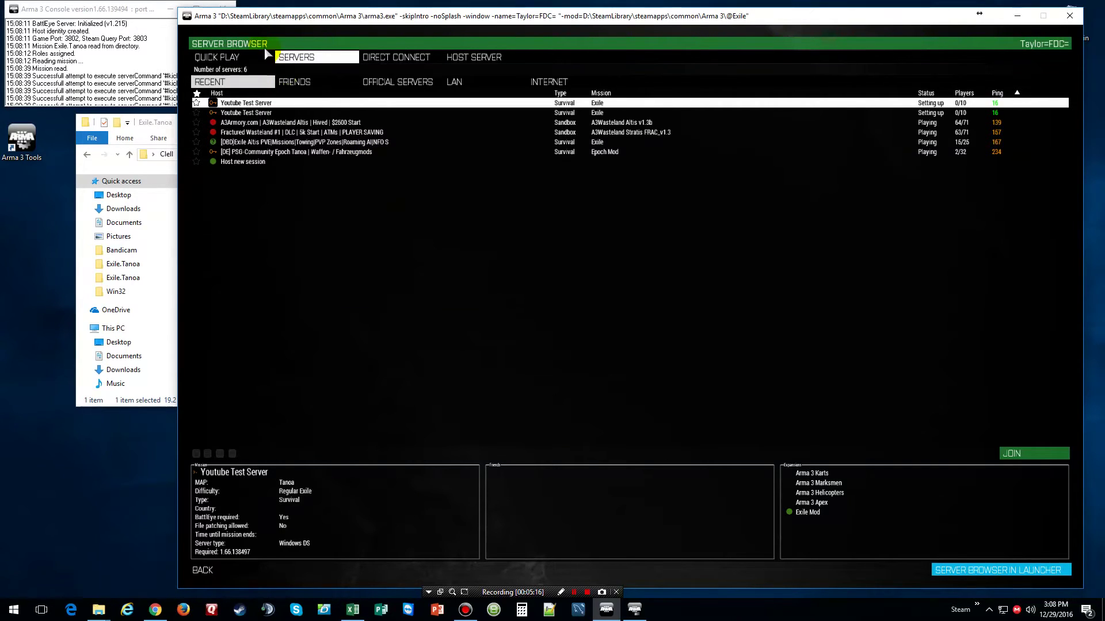
click(129, 13)
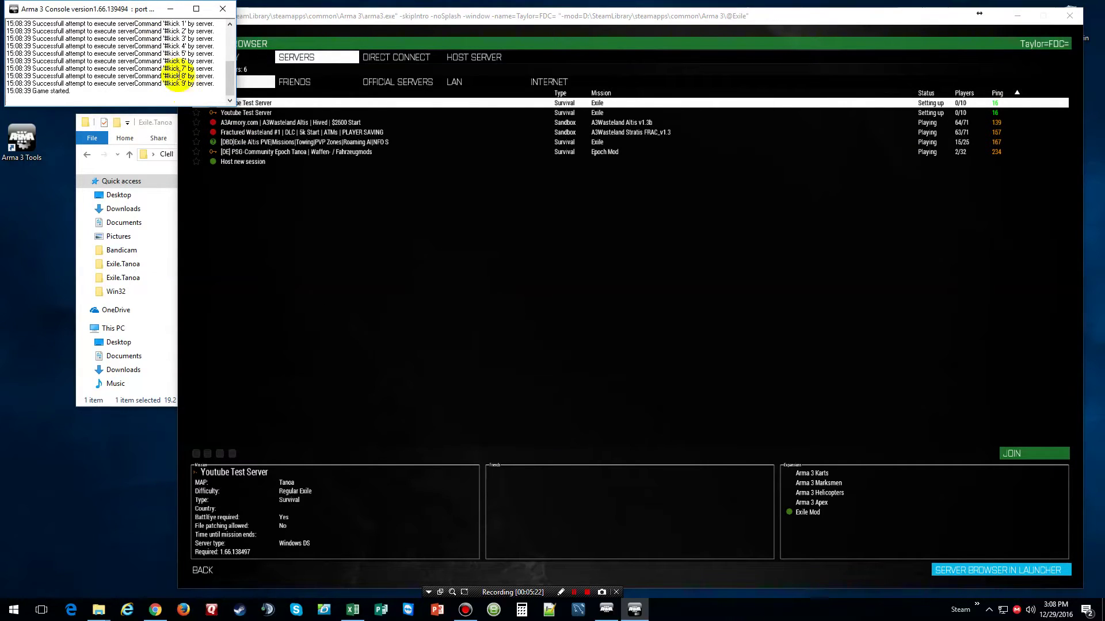
scroll(176, 65, up, 2)
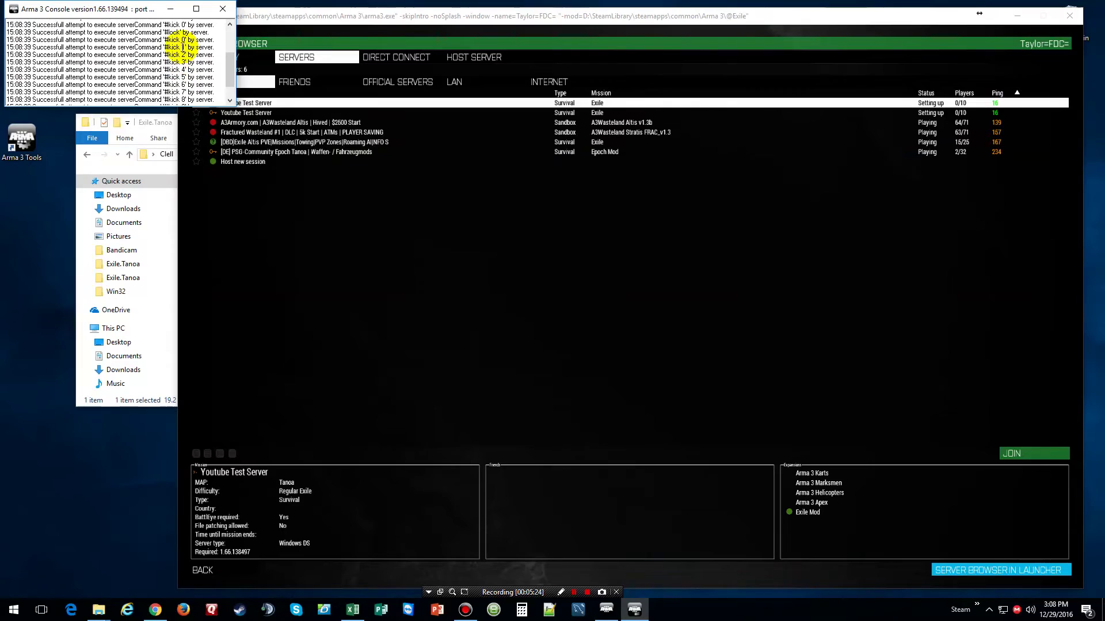
scroll(182, 44, down, 2)
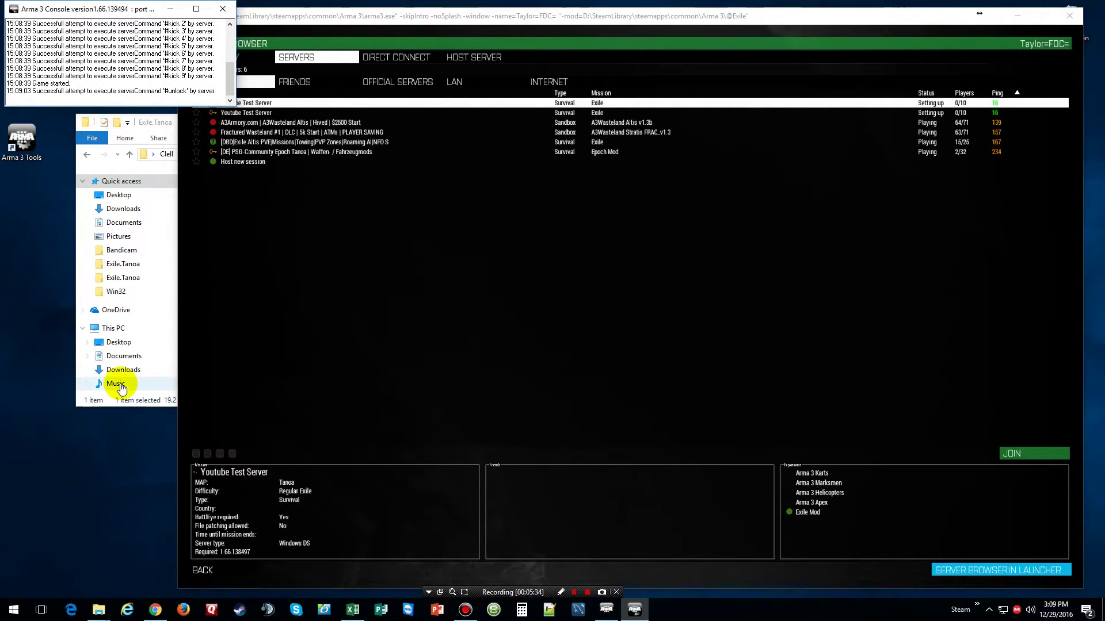
Close the stray Music folder window and minimise Arma 3 to reveal the desktop.
click(156, 380)
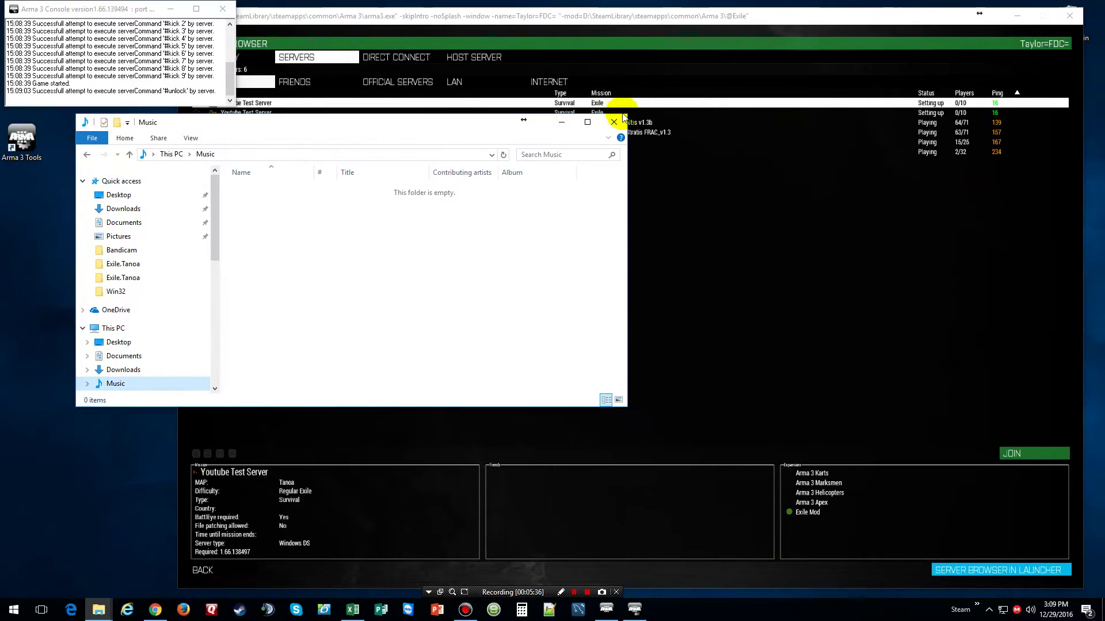
click(614, 121)
click(1066, 18)
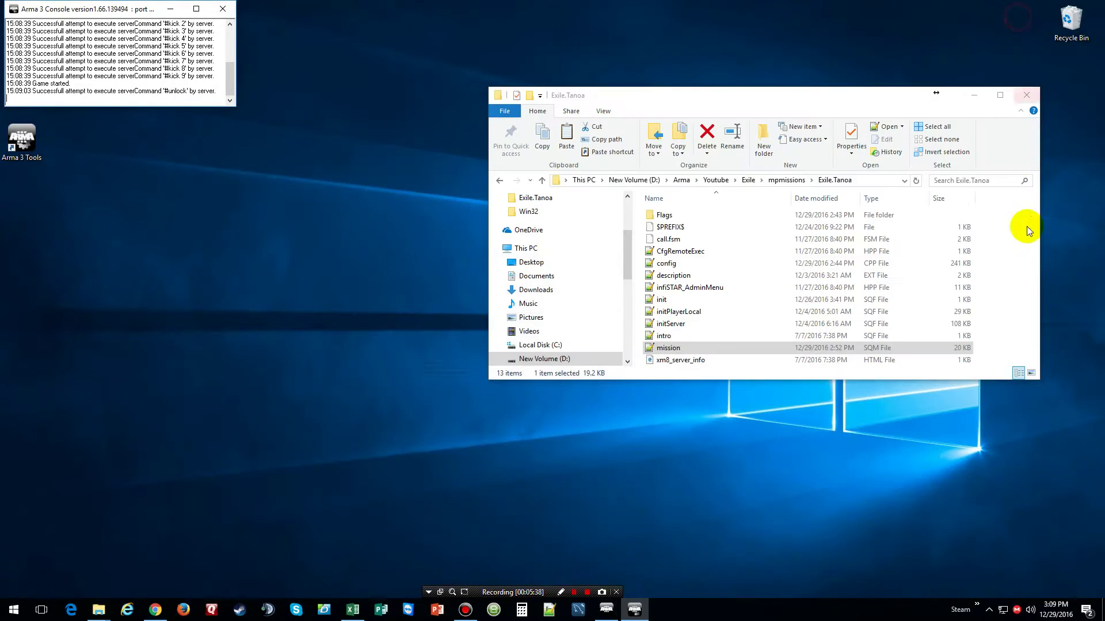
Open description.ext in Notepad++ and change maxPlayers from 100 to 10.
double_click(681, 276)
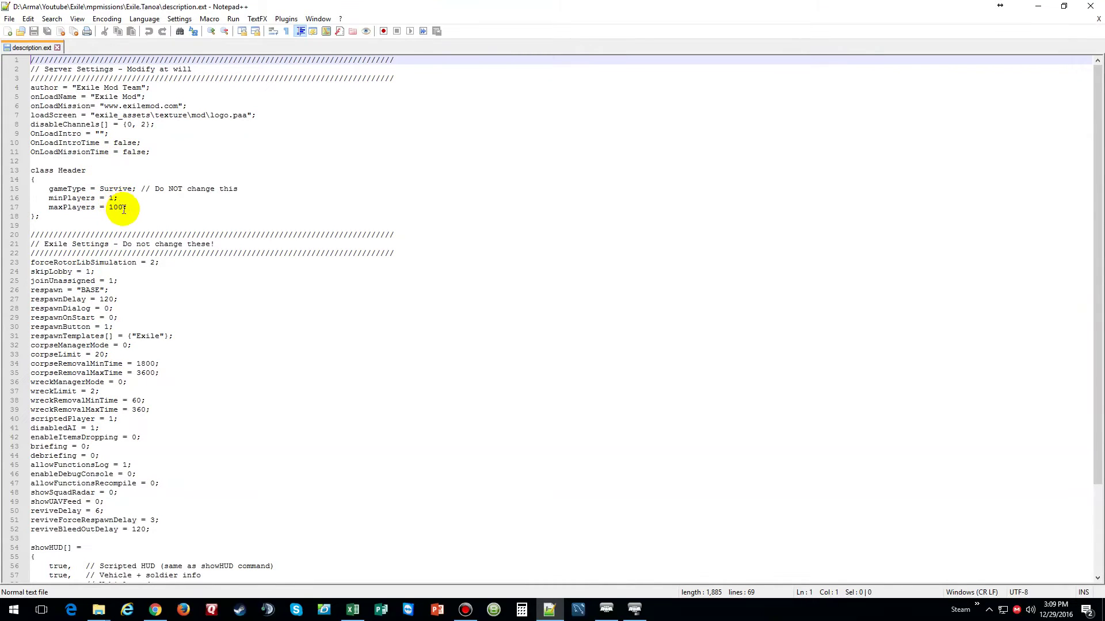
click(123, 207)
key(BackSpace)
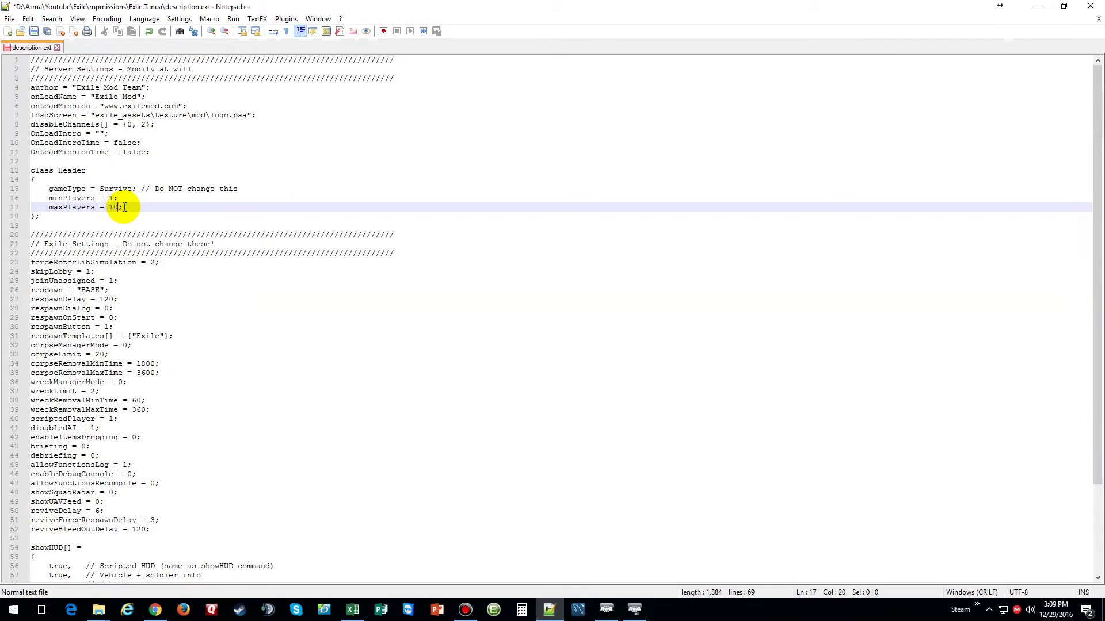
Attempt to save description.ext, decline the administrator relaunch, and minimise Notepad++.
click(33, 32)
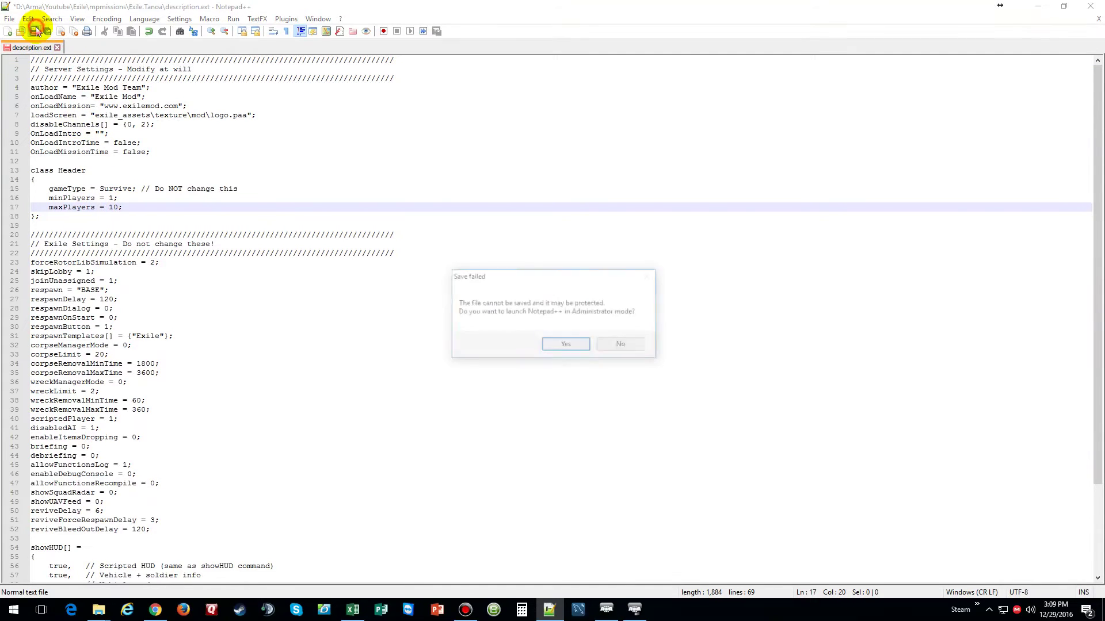
click(612, 345)
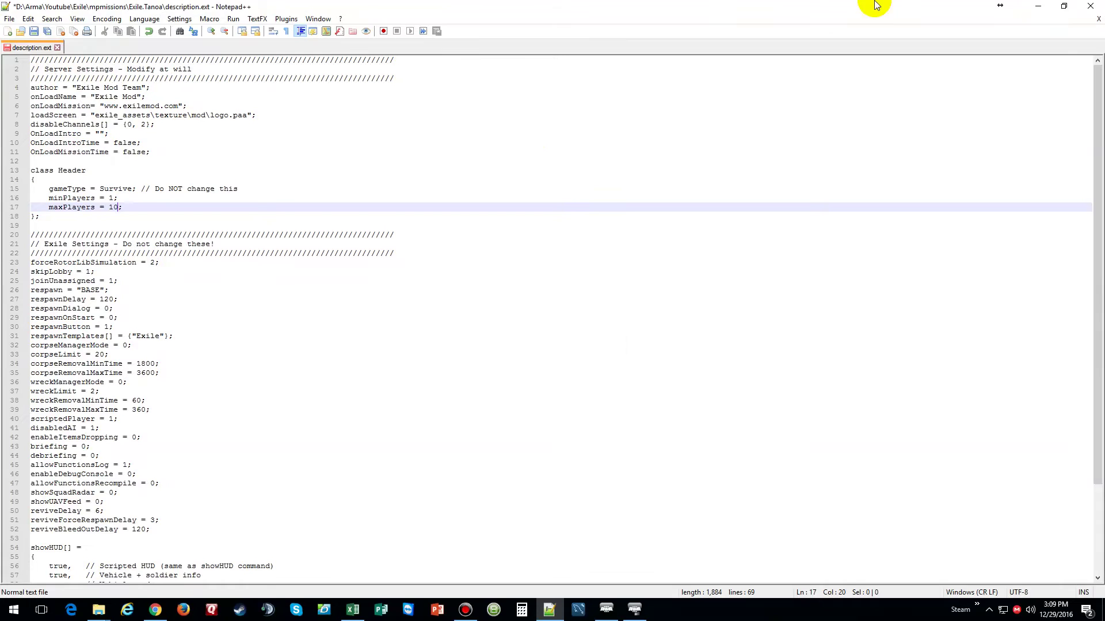
click(1039, 6)
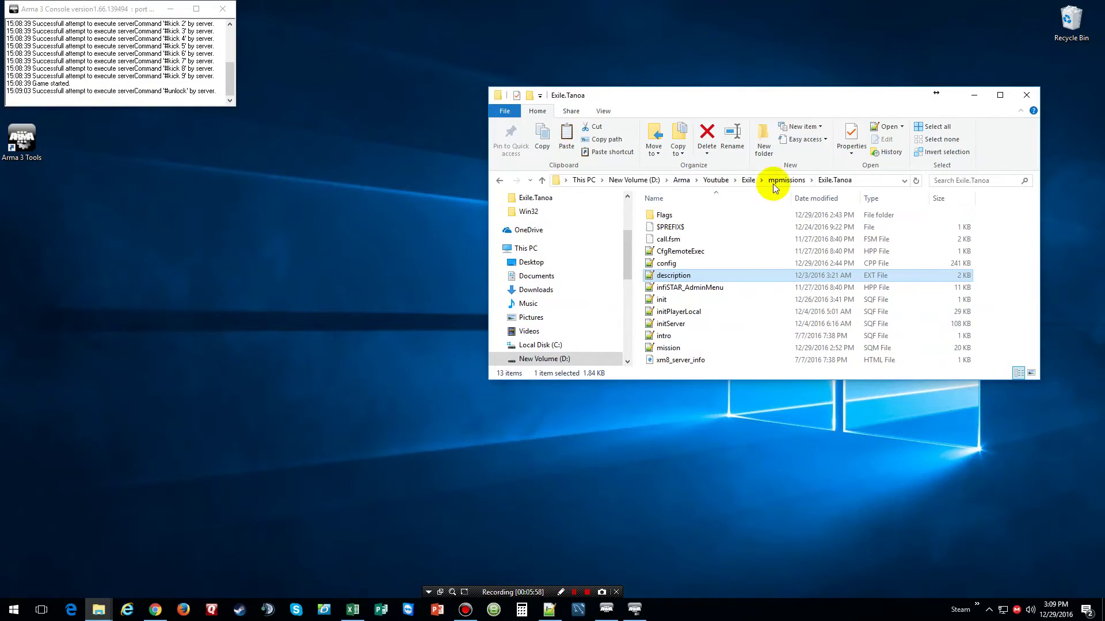
click(750, 180)
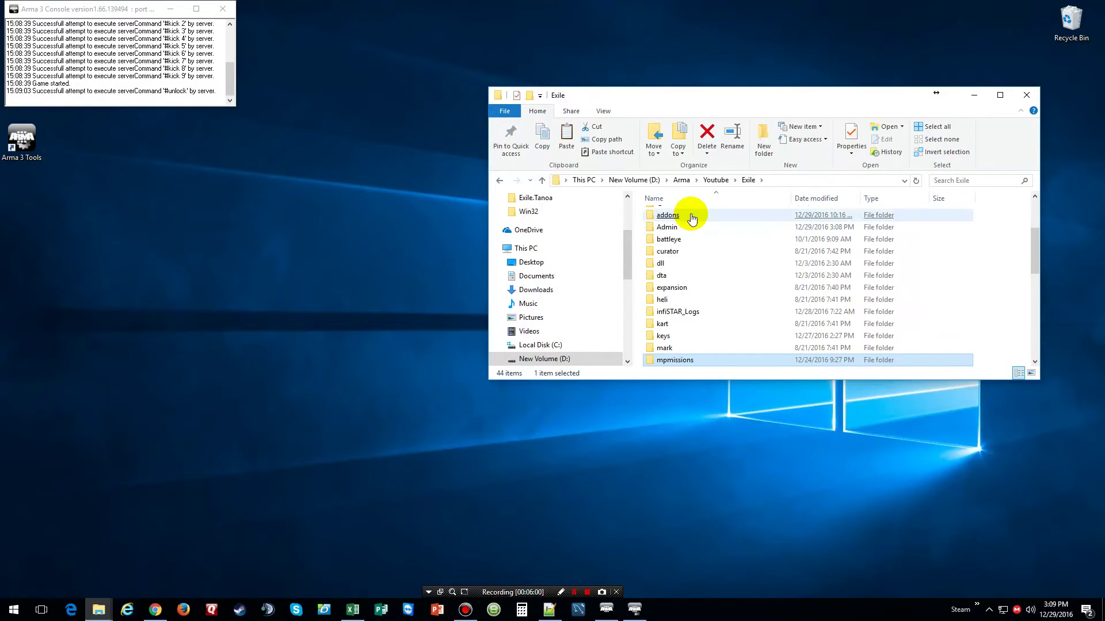
click(680, 244)
scroll(677, 242, up, 3)
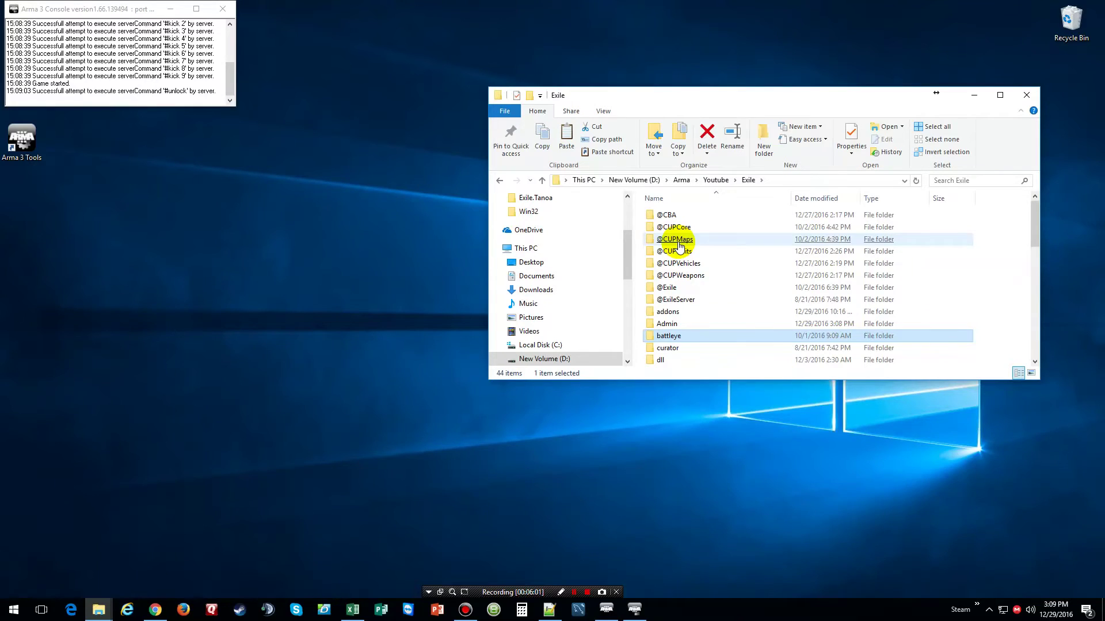
double_click(677, 300)
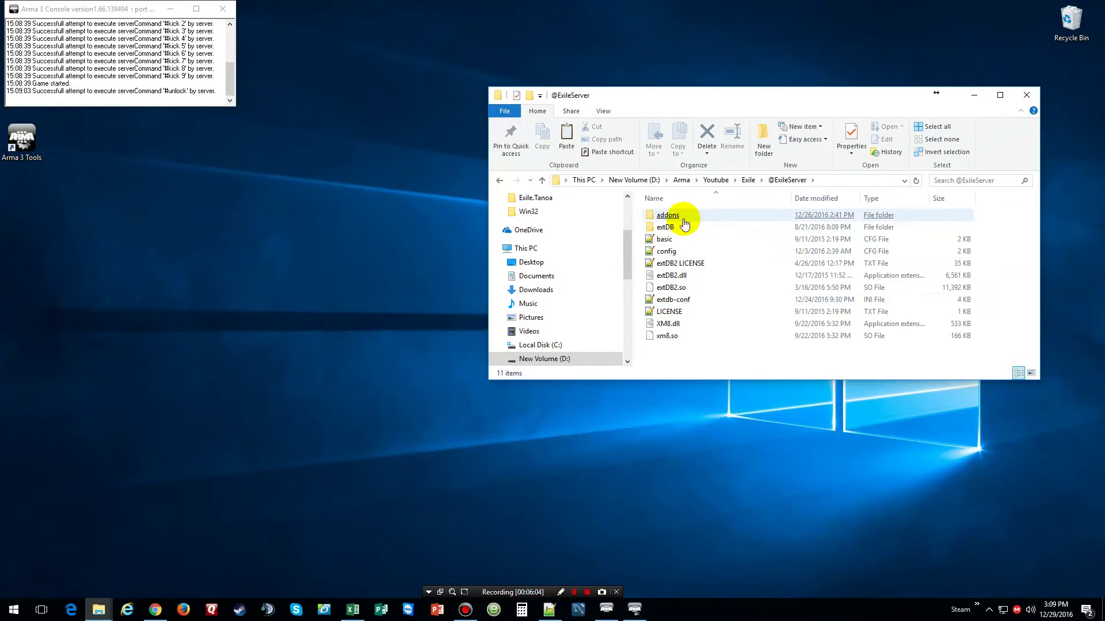
double_click(664, 252)
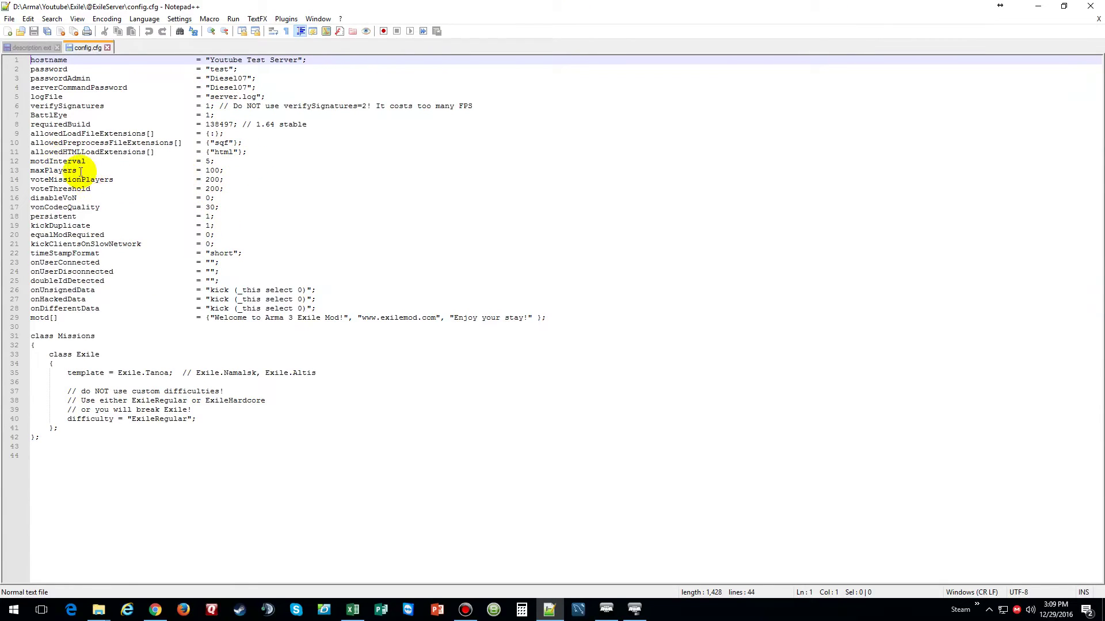
Change config.cfg maxPlayers from 100 to 10 and minimise Notepad++.
click(220, 170)
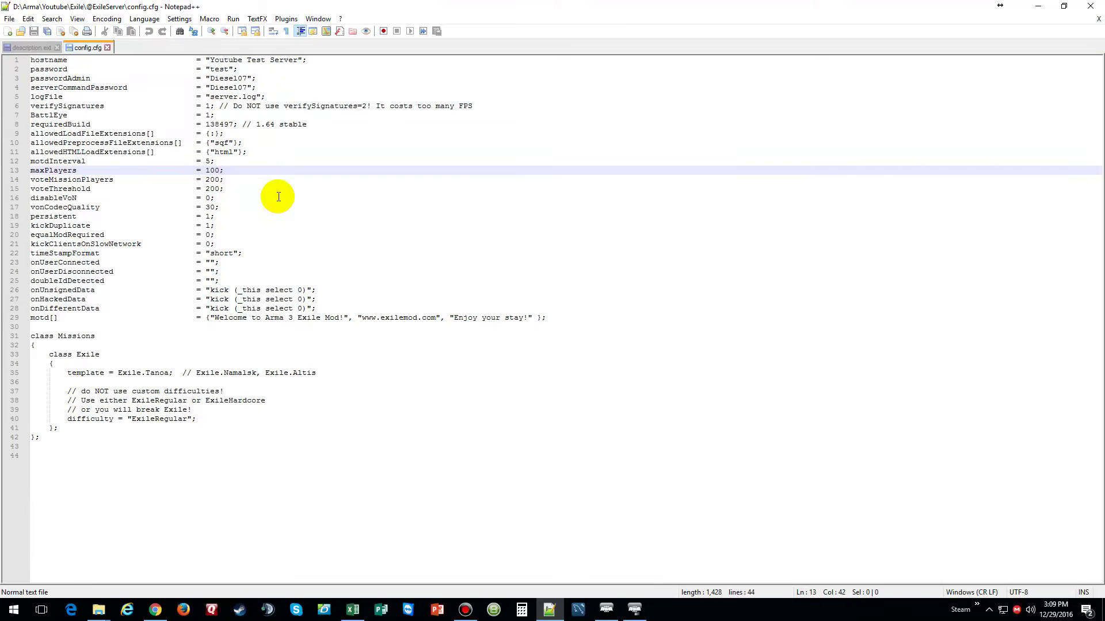
key(BackSpace)
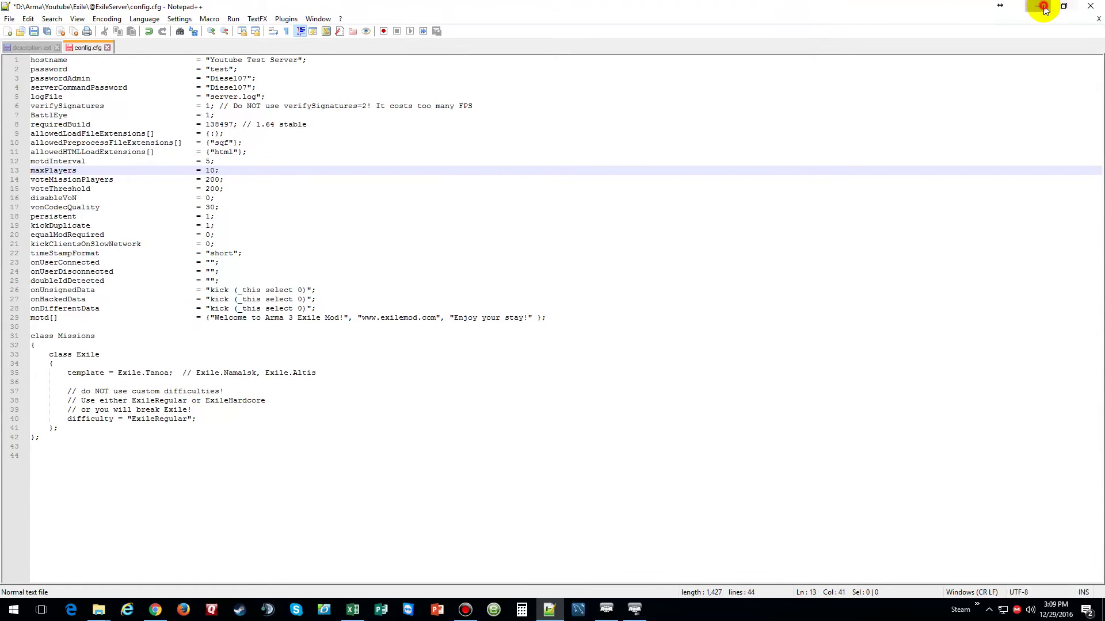
click(1044, 8)
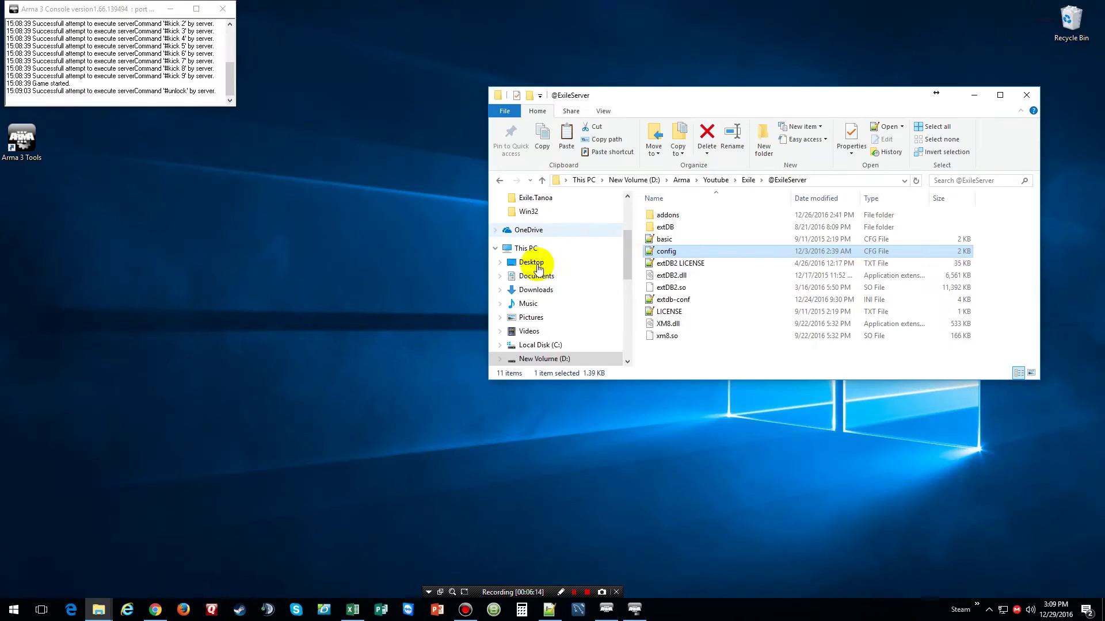
Restore the server browser, sort by host, and select the first Youtube Test Server.
click(635, 610)
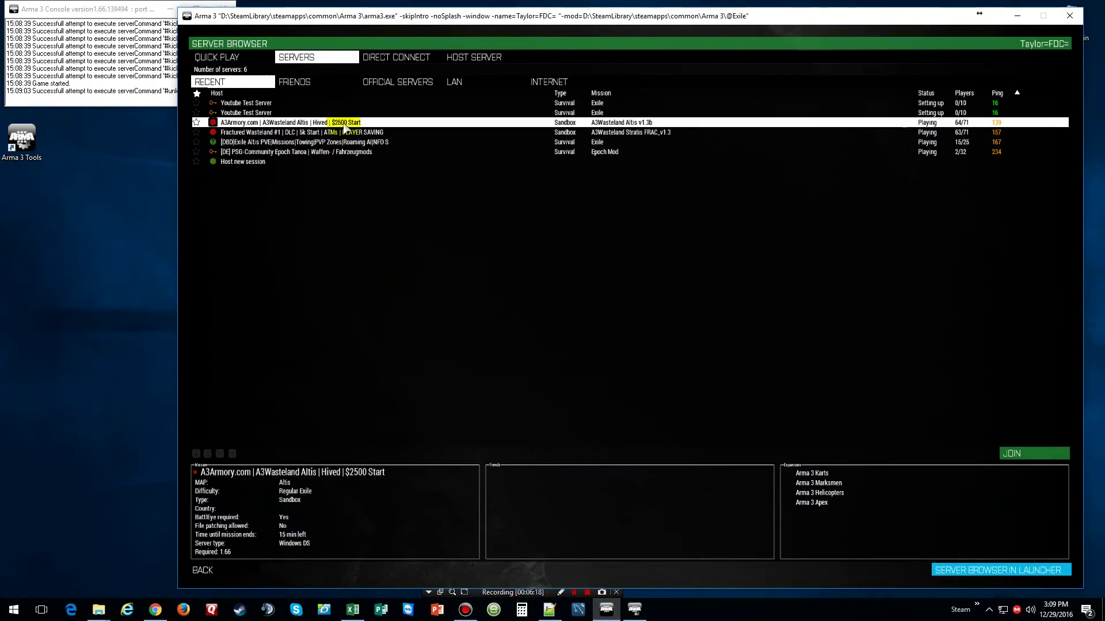
click(263, 93)
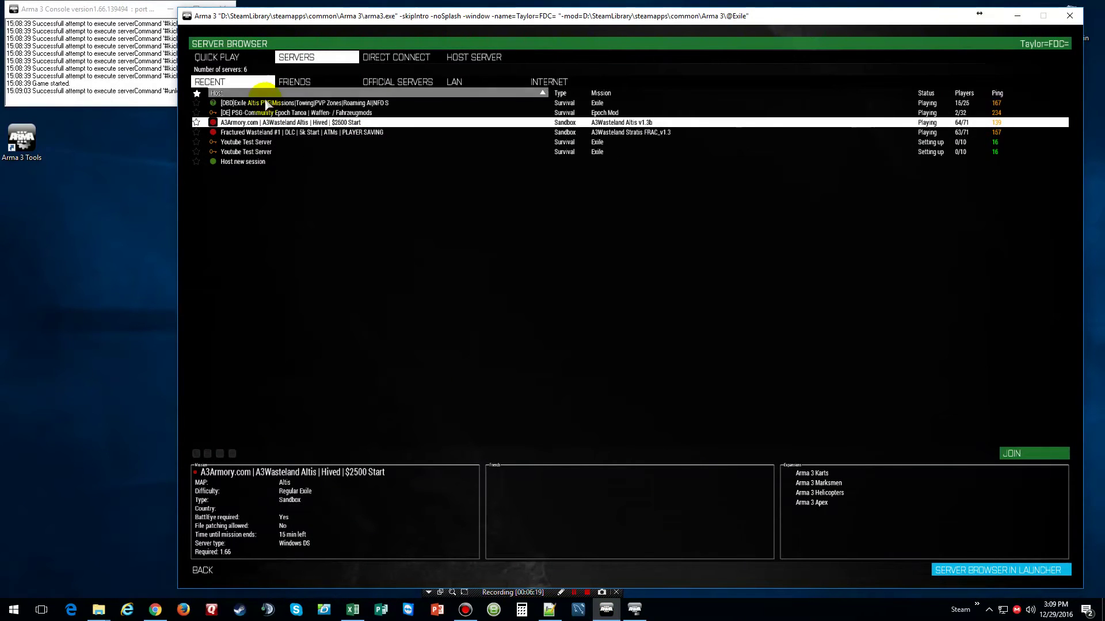
click(261, 142)
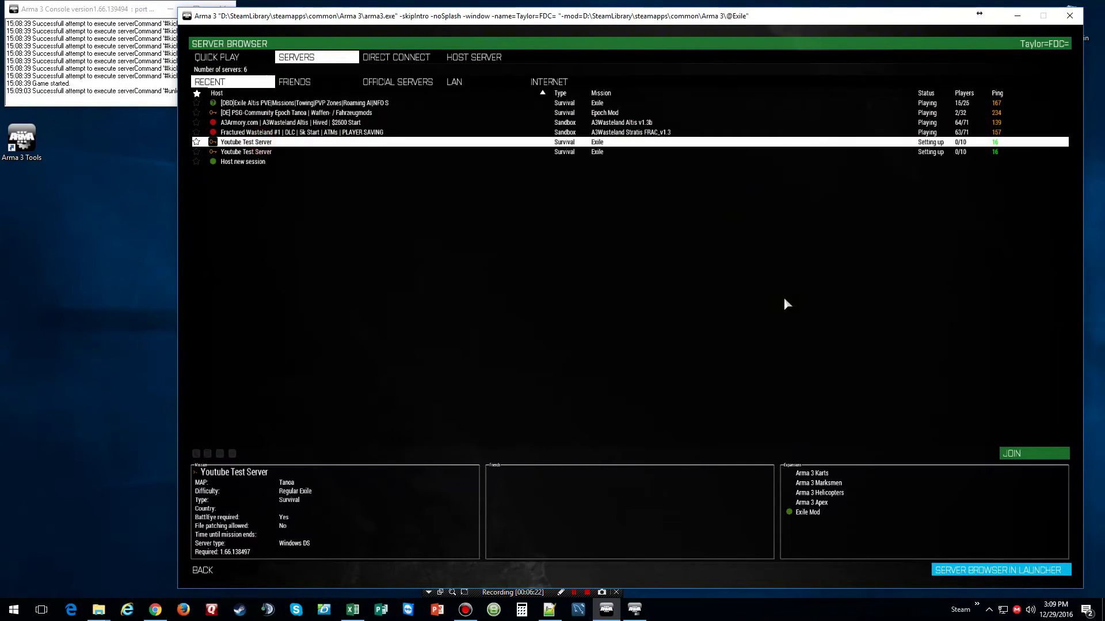
Join the Youtube Test Server, confirm the password prompt, and dismiss the missing texture error.
click(1027, 453)
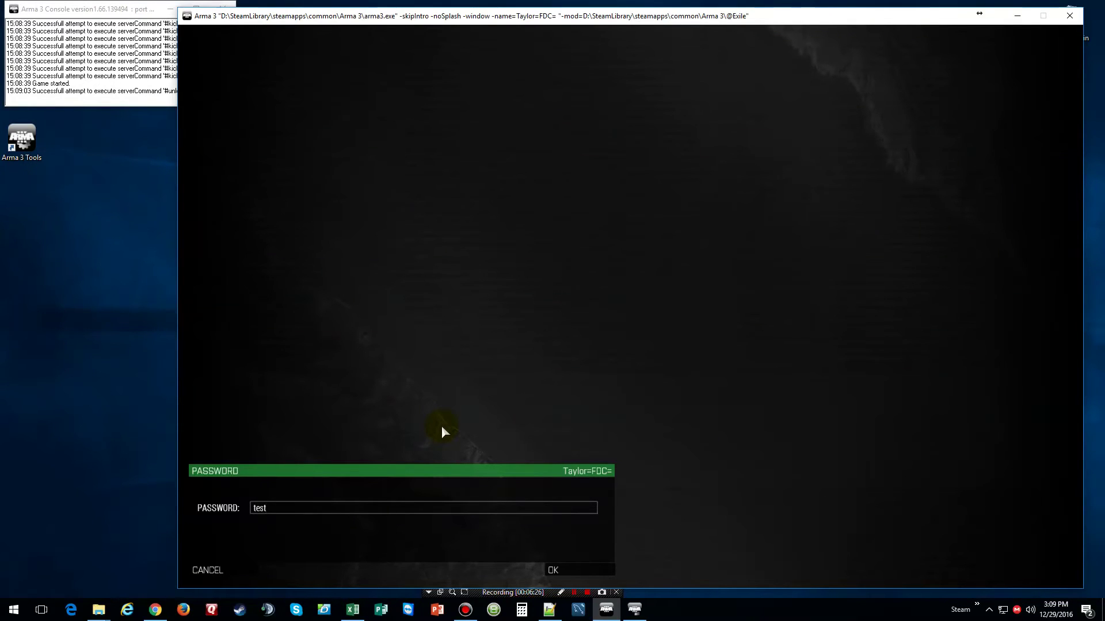
key(Return)
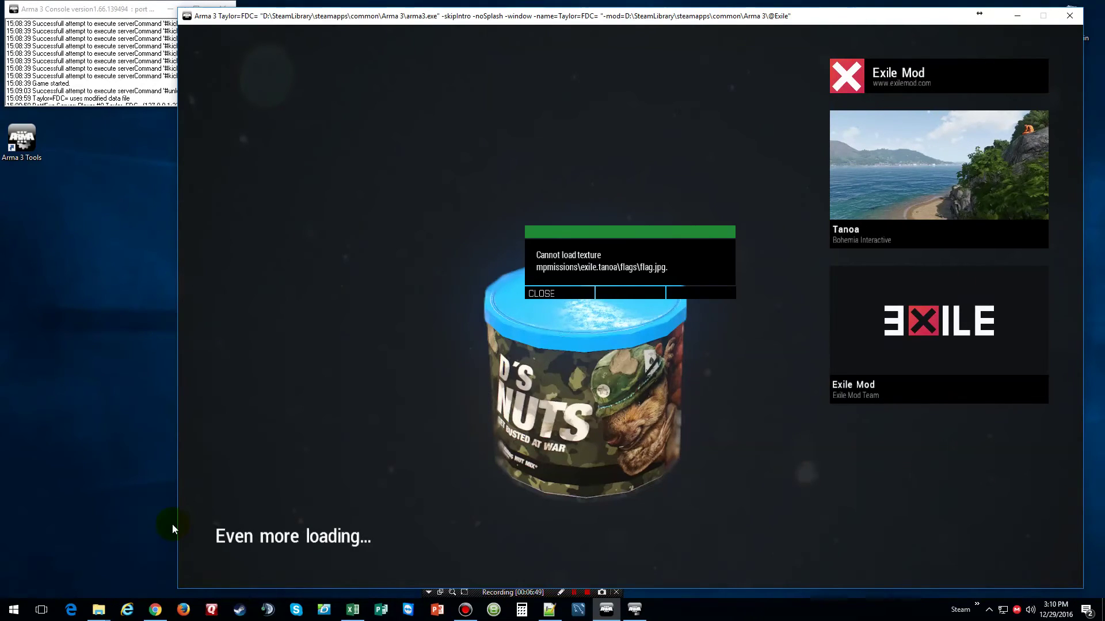
click(561, 294)
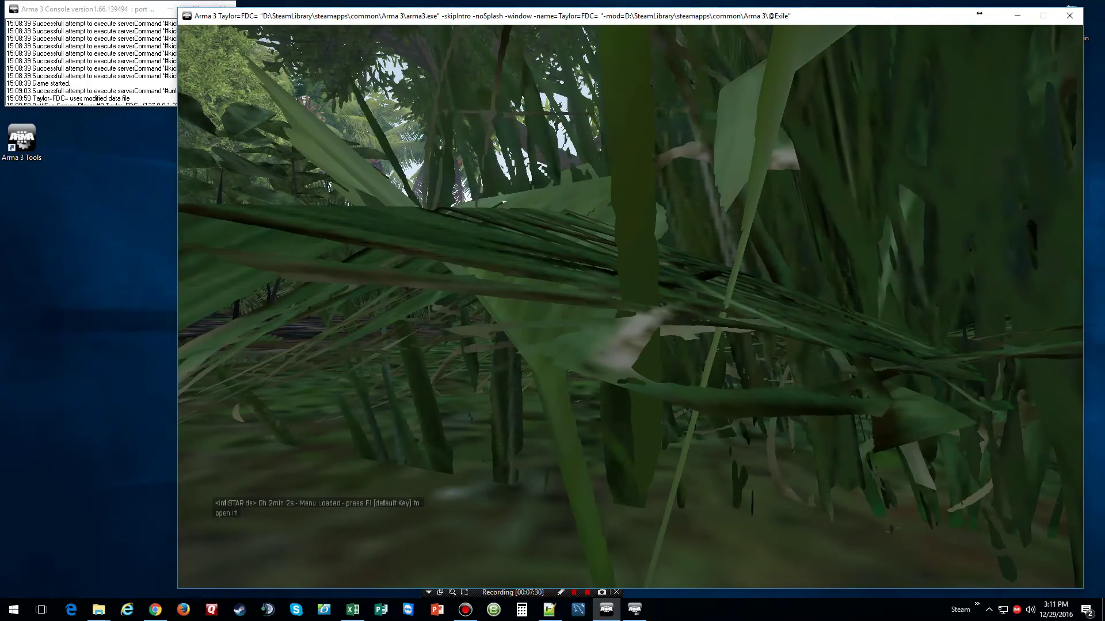
Switch to the server console, return to the game, and open the island map.
key(alt+Tab)
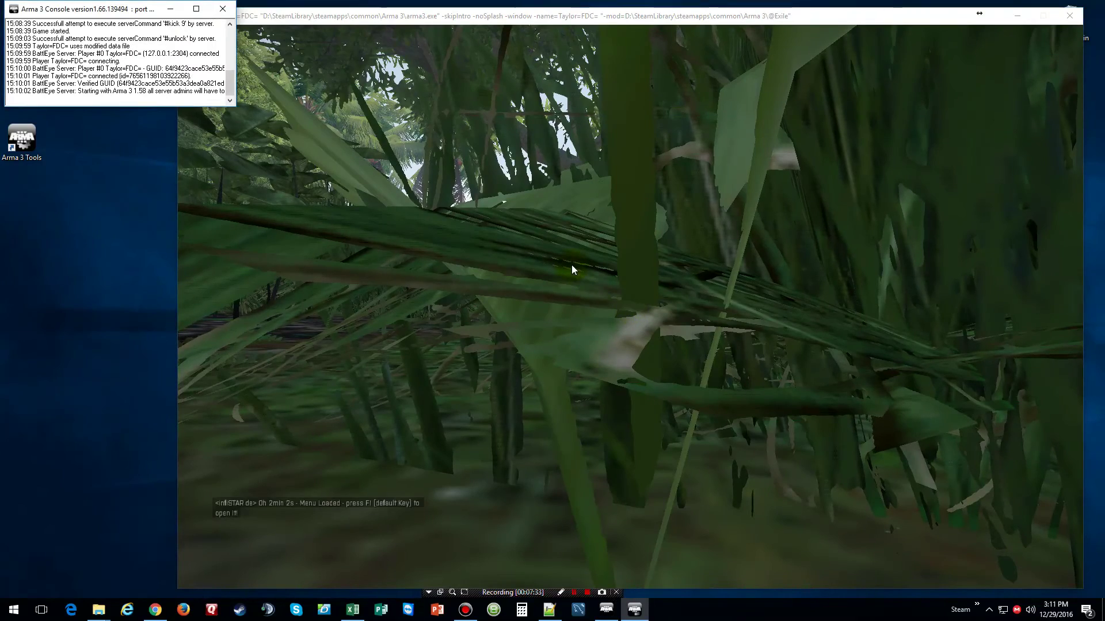
click(572, 266)
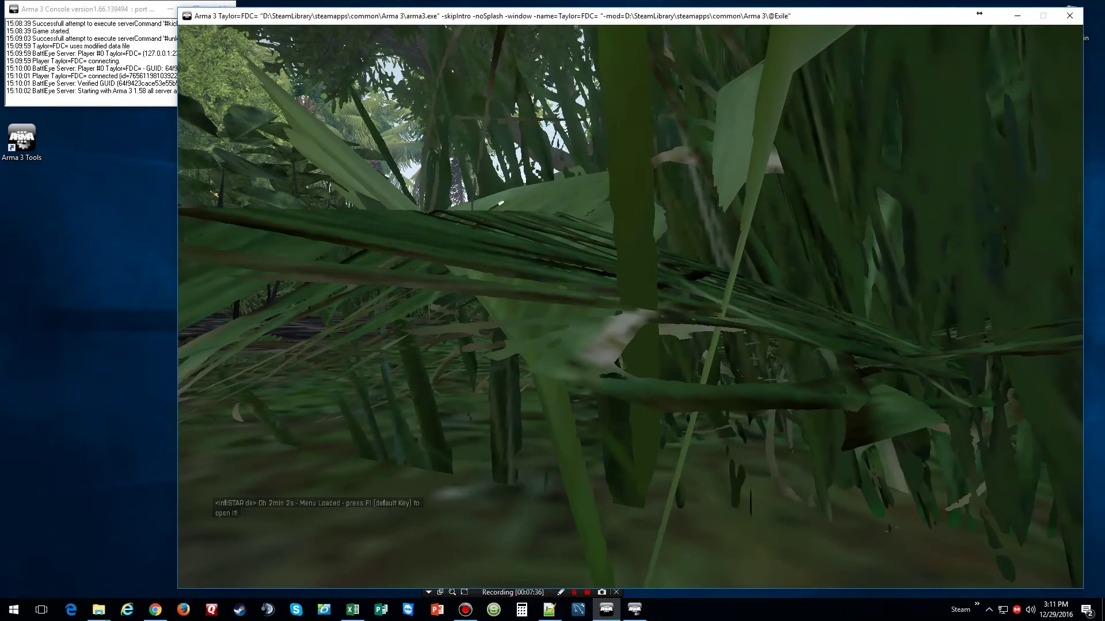
key(m)
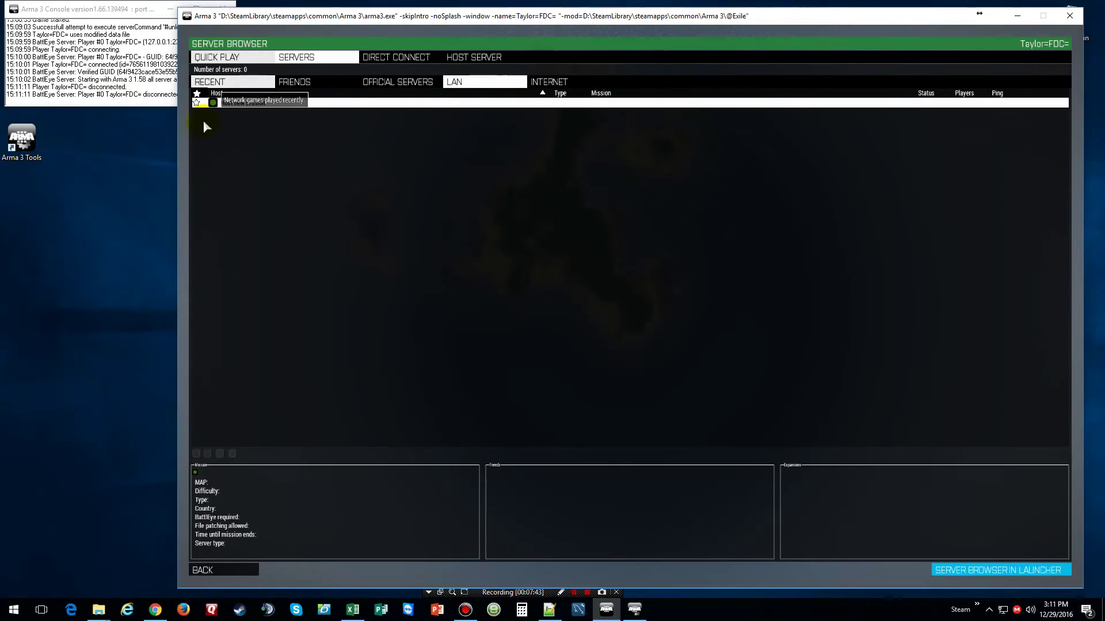
Rejoin the Youtube Test Server from the RECENT list, submitting the password.
click(232, 80)
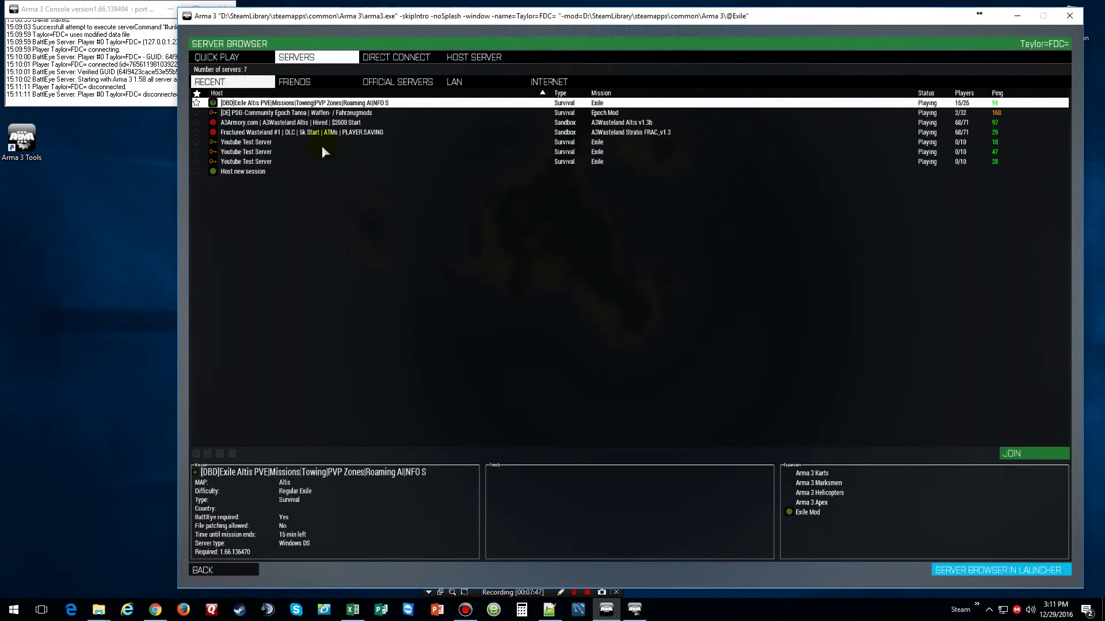
click(234, 142)
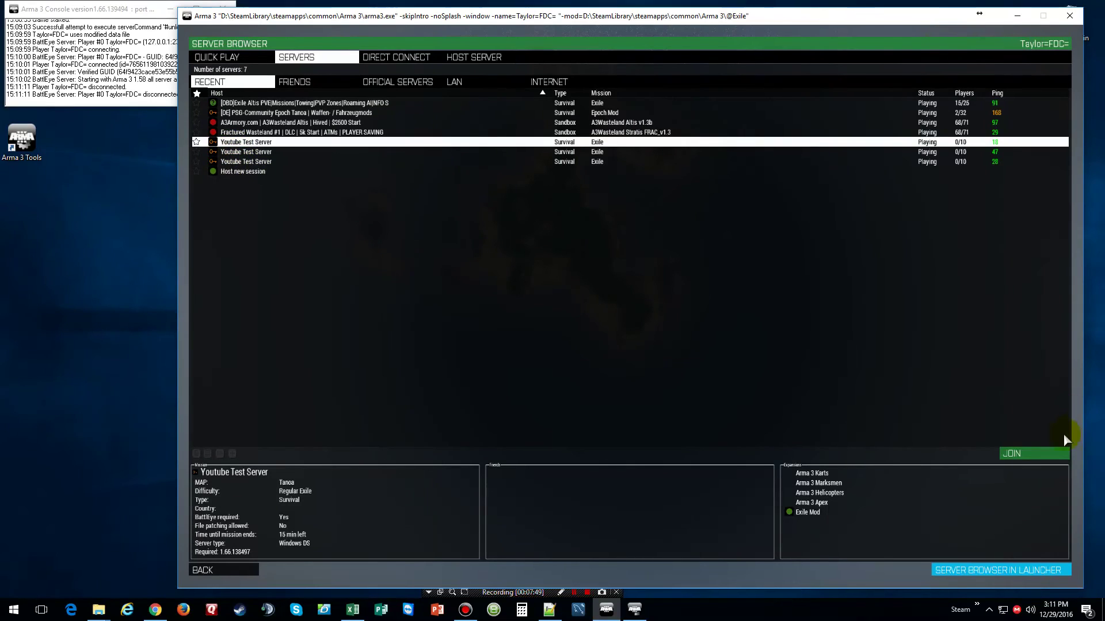
click(1011, 453)
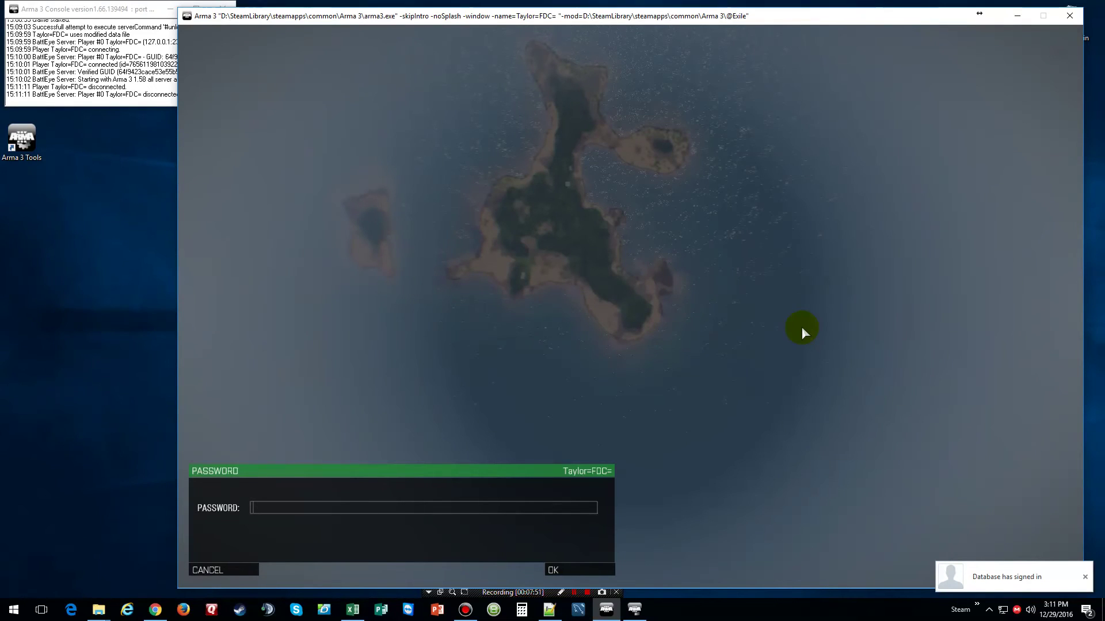
key(Return)
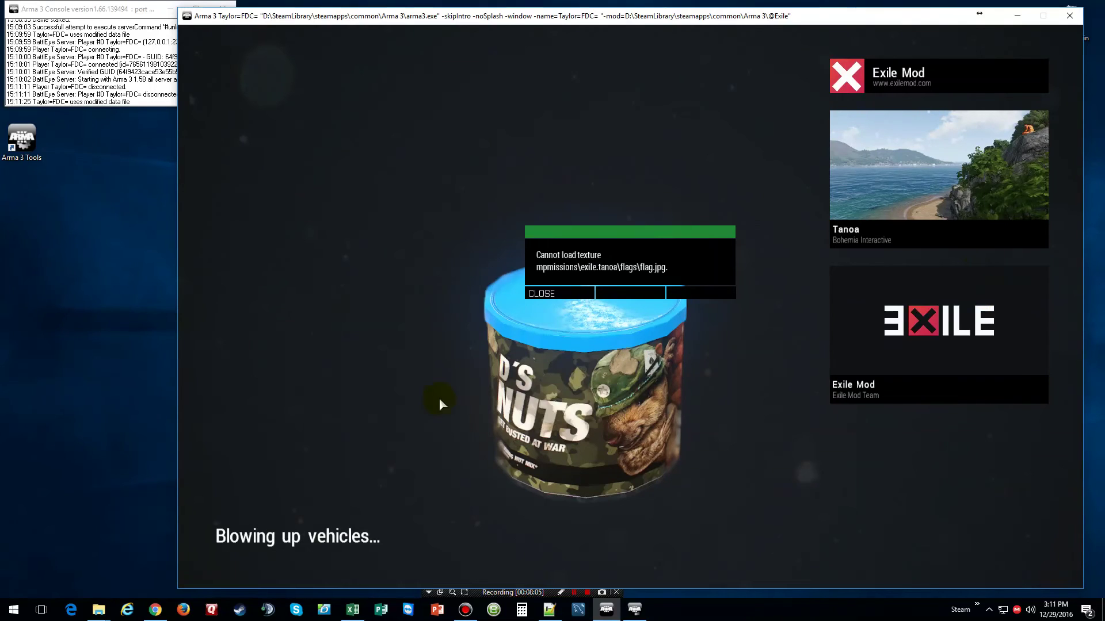
Dismiss the missing texture error and walk up to the red Golf.
click(543, 294)
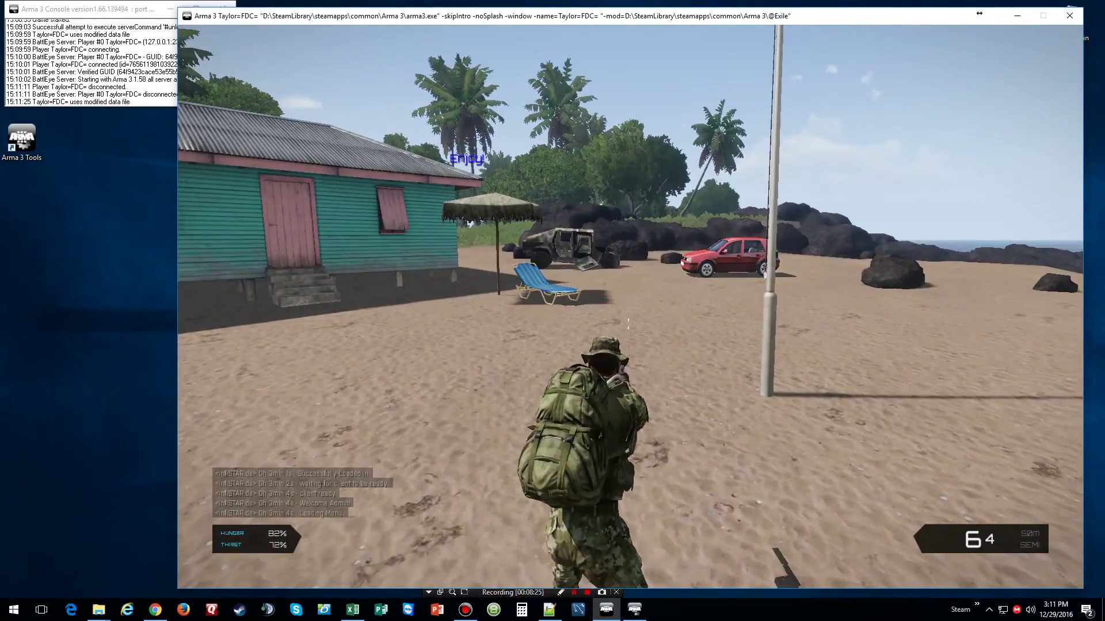
key(w)
key(w)
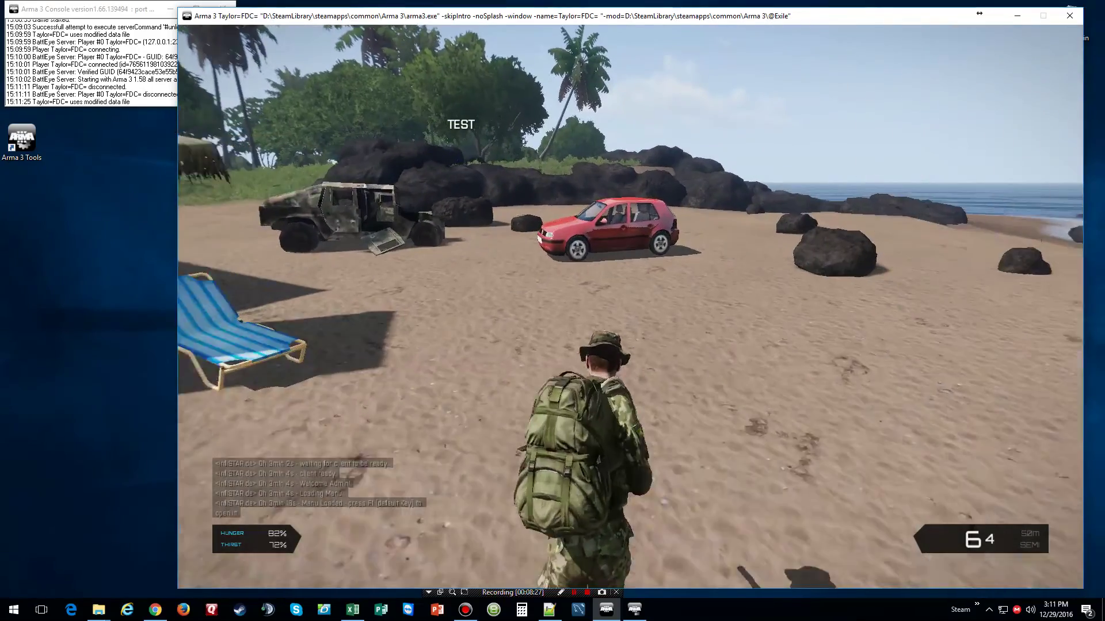
key(w)
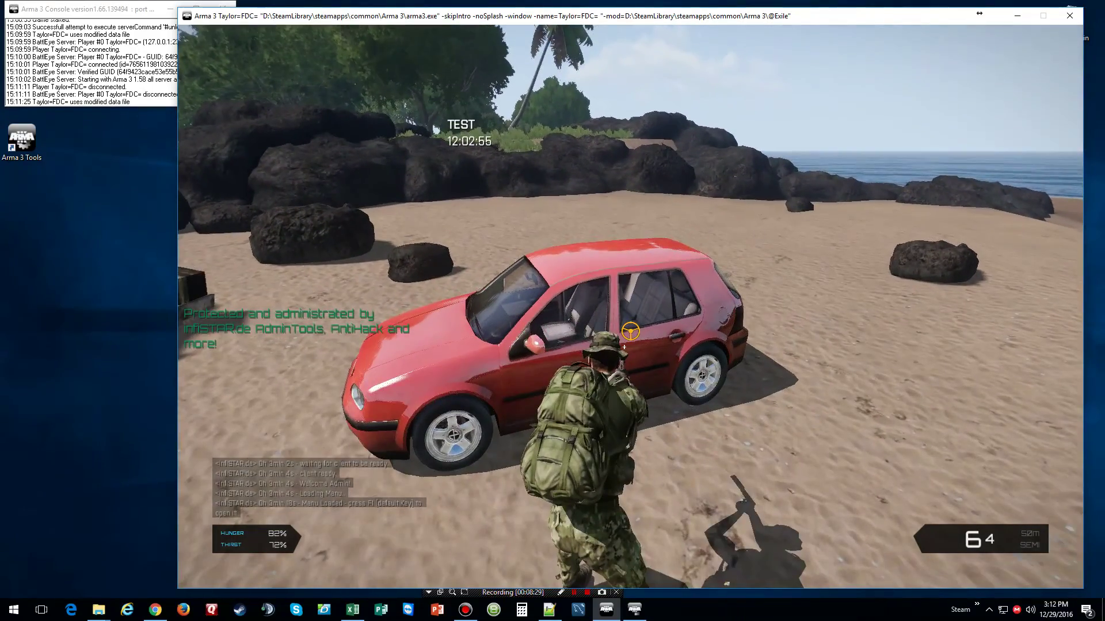
Delete the red Golf with infiSTAR's delete key, then walk to the humvee.
key(Delete)
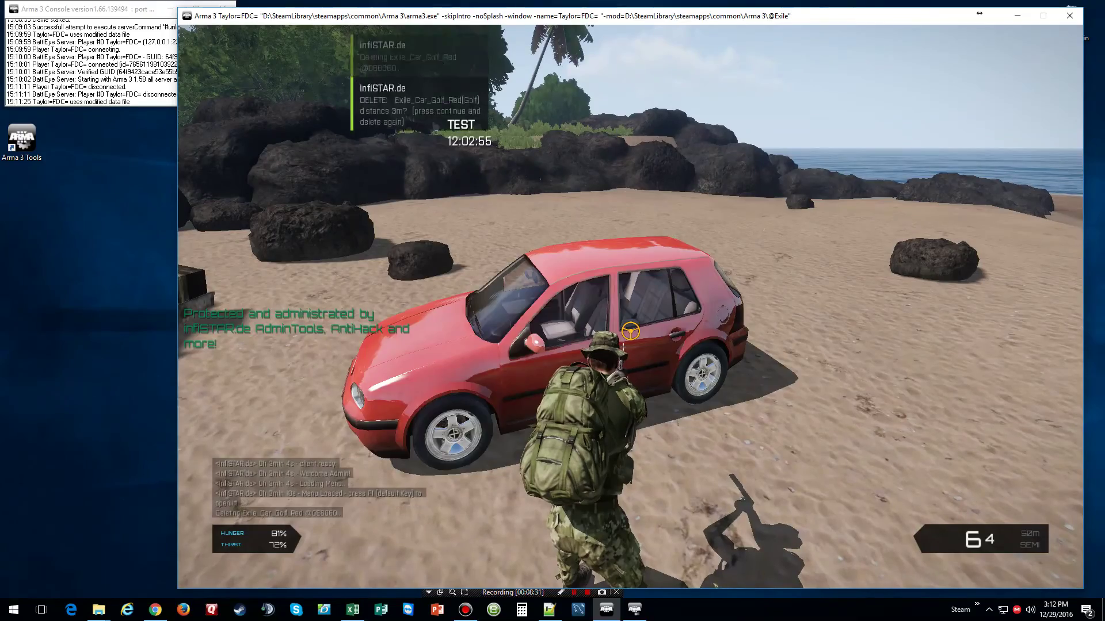
key(Delete)
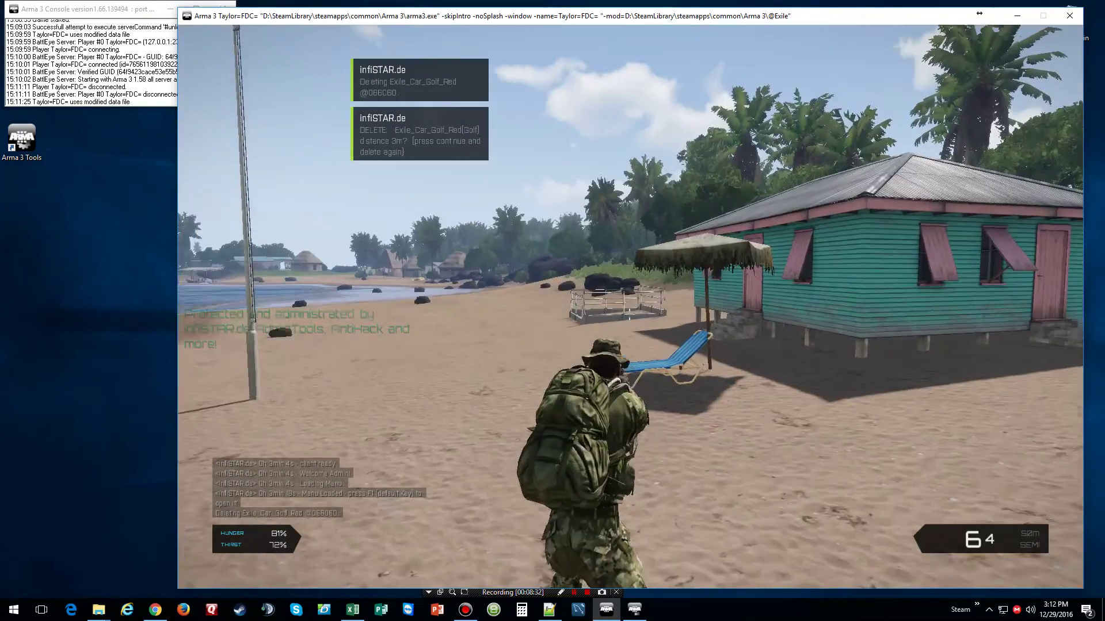
key(w)
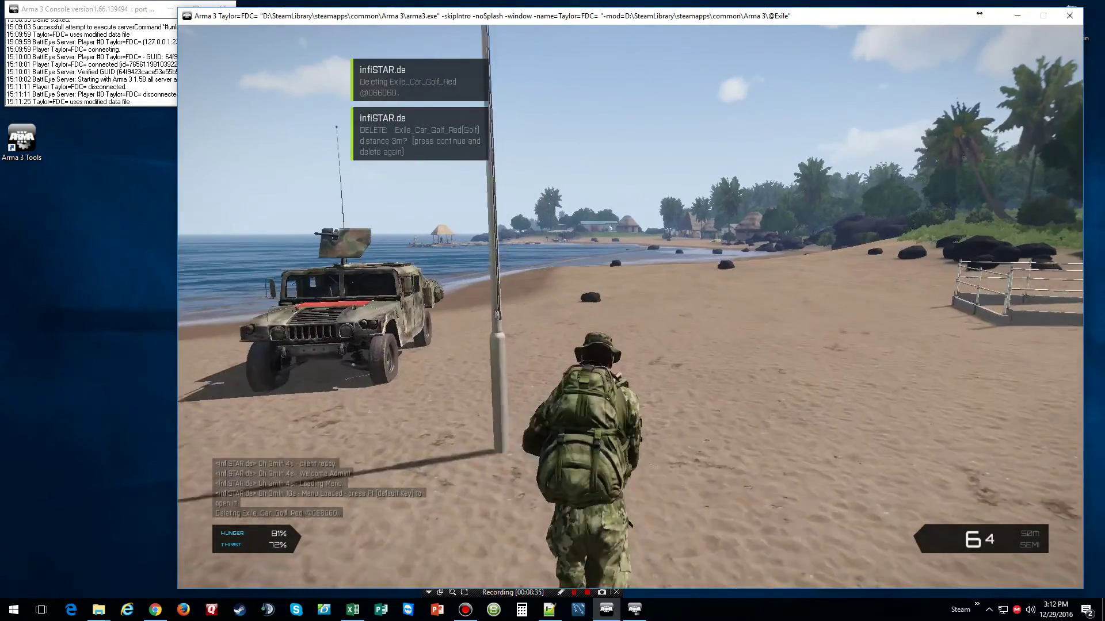